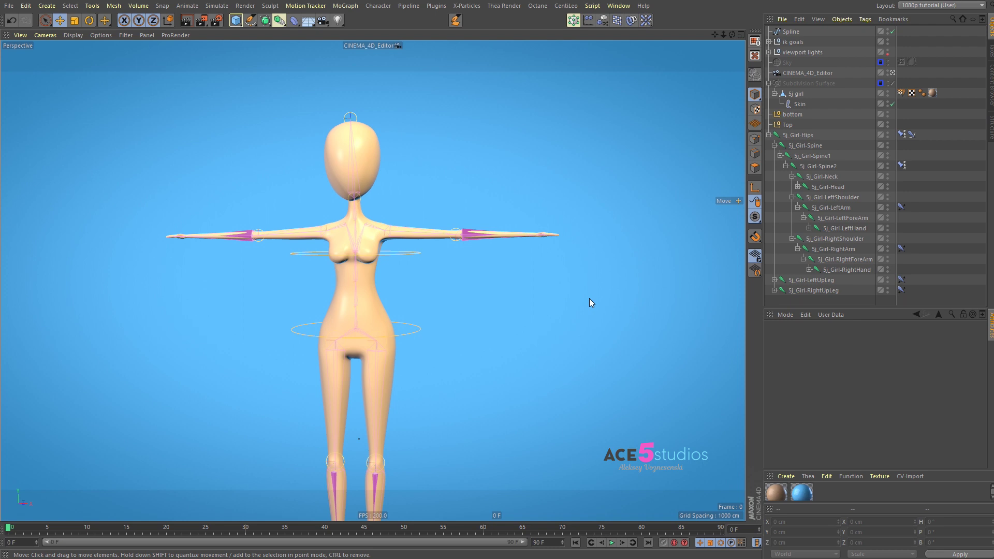
# Try moving the Top and bottom spine controllers and undo the changes
pyautogui.click(414, 255)
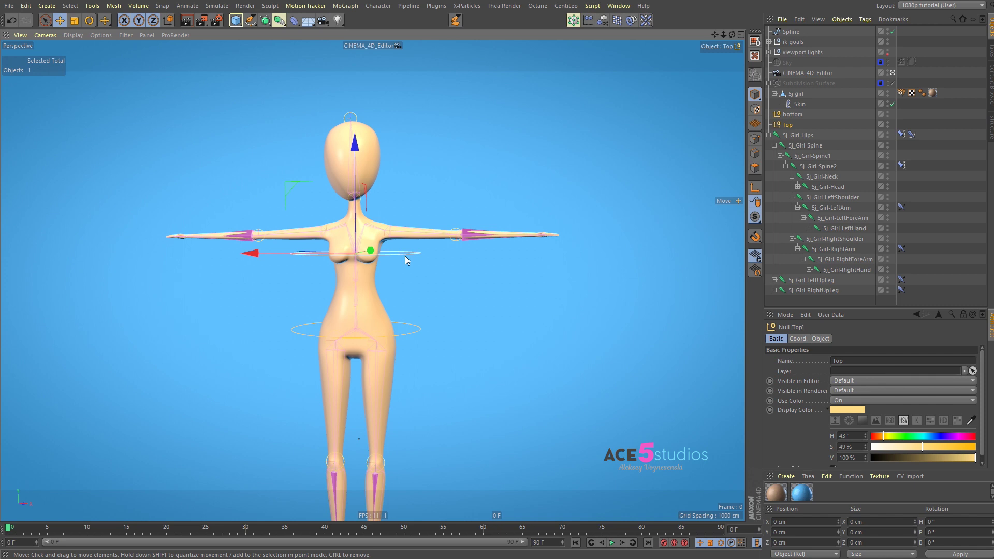
pyautogui.keyDown('alt'); pyautogui.moveTo(360, 302); pyautogui.dragTo(408, 331); pyautogui.keyUp('alt')
pyautogui.click(409, 331)
pyautogui.moveTo(341, 353)
pyautogui.mouseDown()
pyautogui.moveTo(296, 364)
pyautogui.moveTo(339, 364)
pyautogui.moveTo(317, 353)
pyautogui.moveTo(271, 357)
pyautogui.moveTo(306, 386)
pyautogui.moveTo(297, 374)
pyautogui.moveTo(325, 360)
pyautogui.mouseUp()
pyautogui.hotkey('ctrl', 'z')
pyautogui.hotkey('ctrl', 'z')
pyautogui.hotkey('ctrl', 'z')
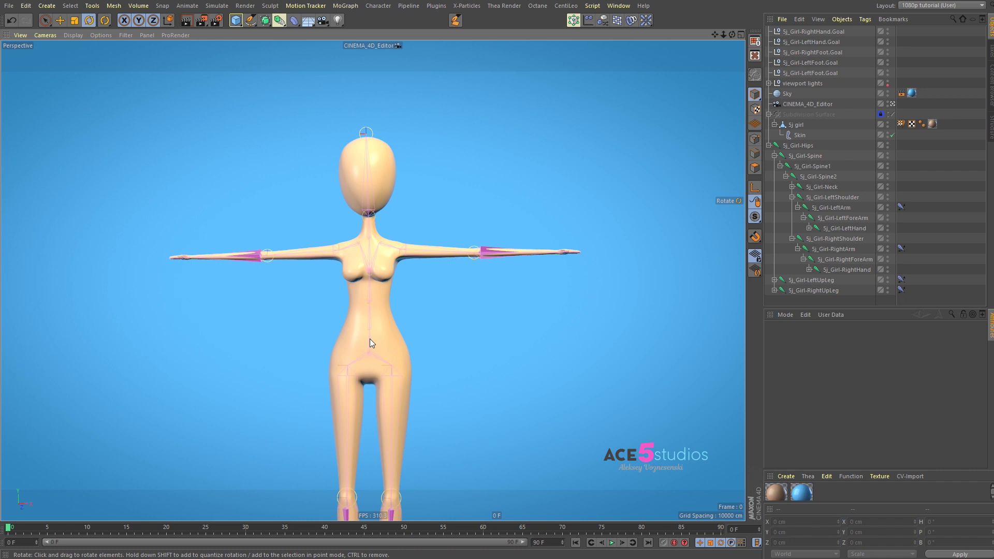
# Tilt the pelvis sideways by rotating the hip and lower spine joints of the rig without controllers
pyautogui.click(371, 340)
pyautogui.moveTo(431, 330); pyautogui.dragTo(498, 271)
pyautogui.click(444, 283)
pyautogui.click(364, 313)
pyautogui.click(297, 292)
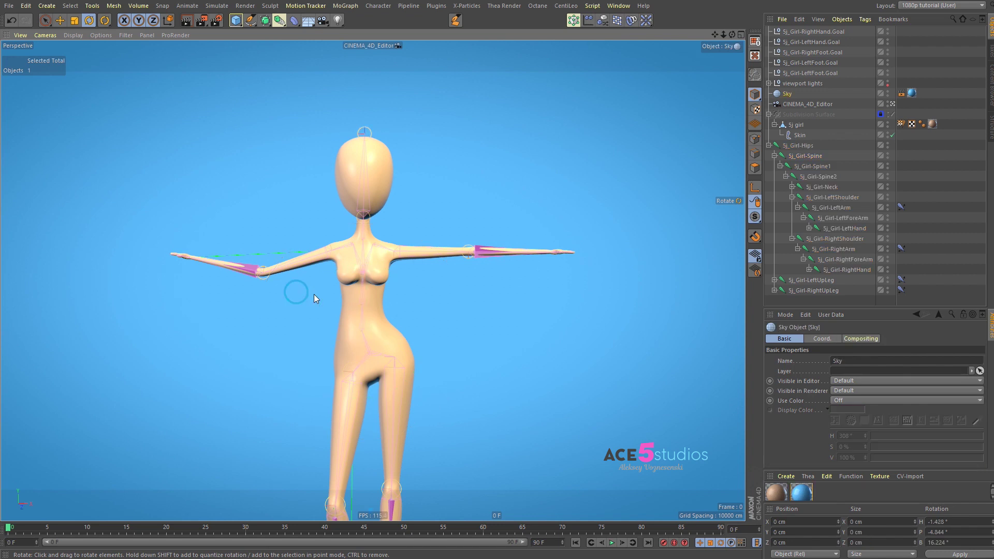
# Rotate the upper spine joint to bring the chest and arms closer to level
pyautogui.click(361, 294)
pyautogui.moveTo(442, 258); pyautogui.dragTo(455, 193)
pyautogui.click(444, 215)
pyautogui.click(374, 252)
pyautogui.click(358, 395)
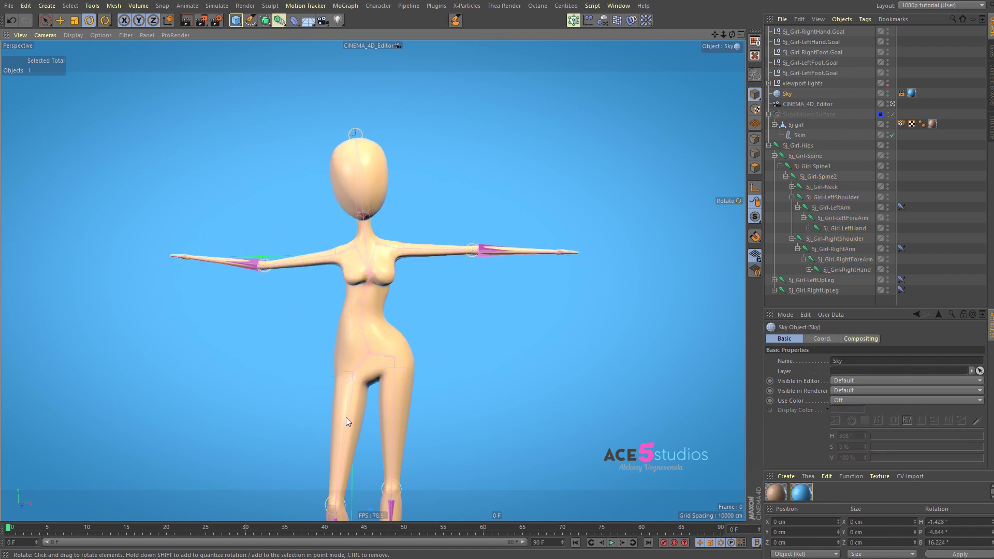
# Rotate the Sj_Girl-Hips joint to reposition the pelvis and bend the torso sideways with the Sj_Girl-Spine joint
pyautogui.keyDown('alt'); pyautogui.moveTo(358, 394); pyautogui.dragTo(375, 366); pyautogui.keyUp('alt')
pyautogui.click(365, 347)
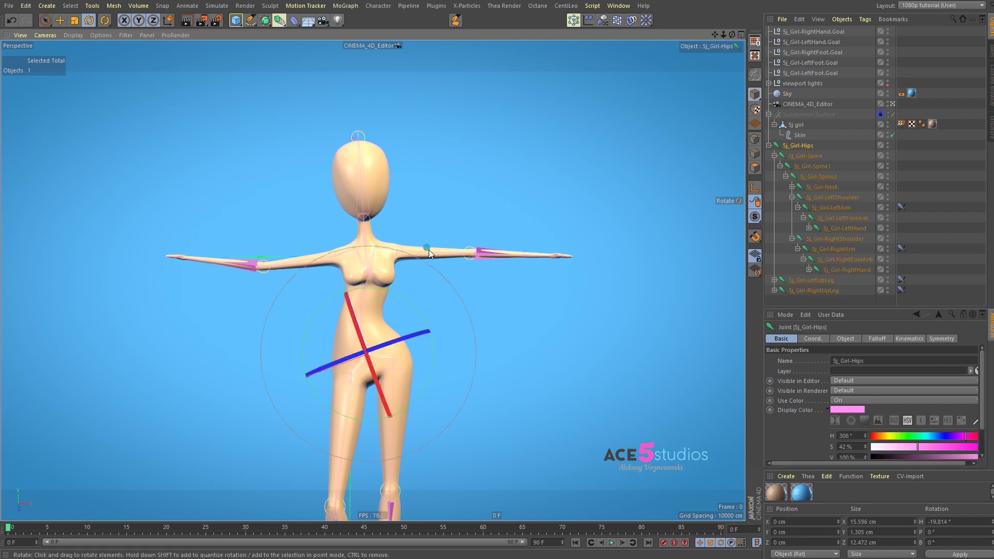
pyautogui.moveTo(438, 254); pyautogui.dragTo(473, 297)
pyautogui.click(319, 309)
pyautogui.click(377, 323)
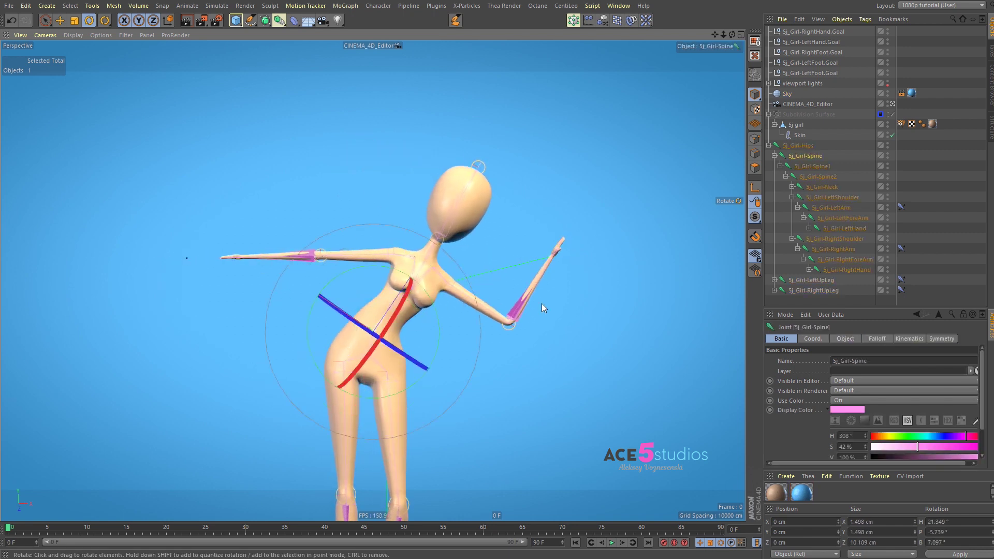
pyautogui.moveTo(541, 304); pyautogui.dragTo(498, 296)
pyautogui.click(498, 296)
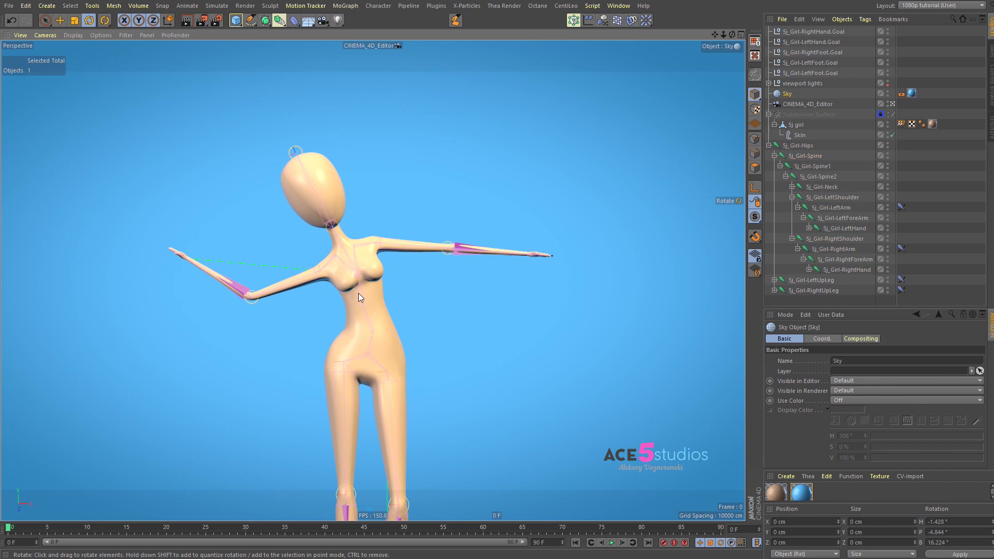
# Rotate the upper spine joints and the Sj_Girl-Neck joint to adjust the torso and head pose
pyautogui.click(360, 294)
pyautogui.moveTo(478, 253); pyautogui.dragTo(454, 216)
pyautogui.click(390, 153)
pyautogui.click(328, 247)
pyautogui.keyDown('alt'); pyautogui.moveTo(336, 337); pyautogui.dragTo(322, 336); pyautogui.keyUp('alt')
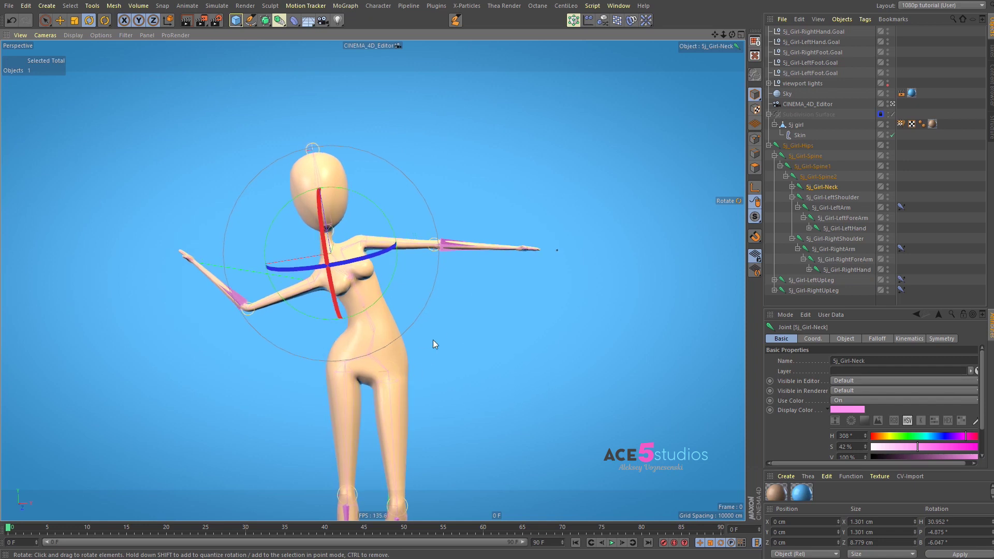
pyautogui.click(449, 350)
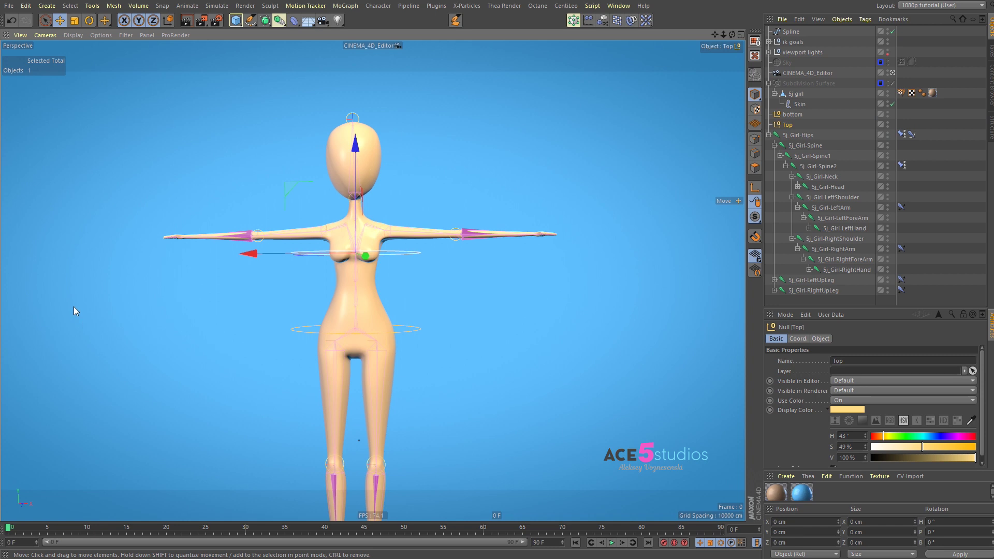
# Try moving the bottom controller and rotating the Top controller, undoing each change
pyautogui.click(415, 333)
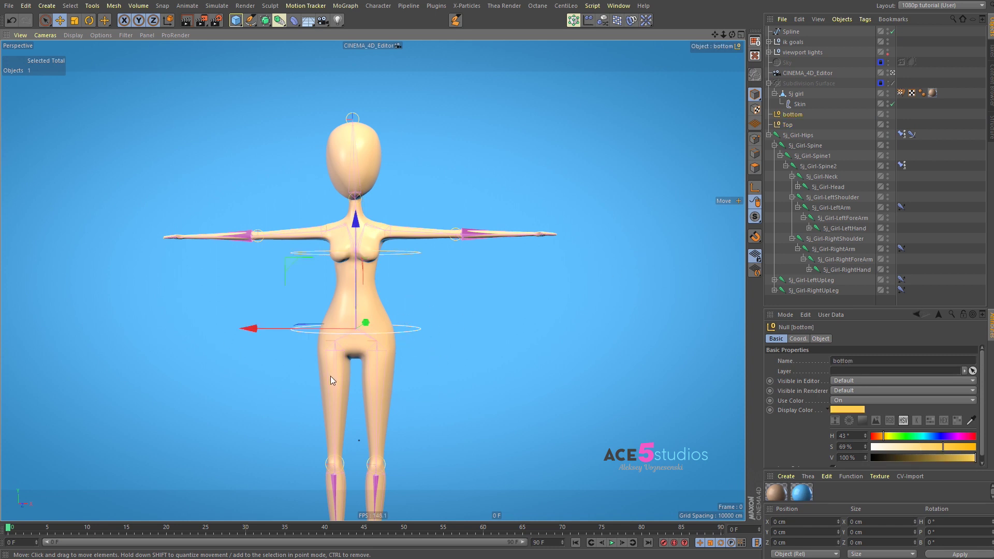
pyautogui.moveTo(330, 377); pyautogui.dragTo(326, 356)
pyautogui.hotkey('ctrl', 'z')
pyautogui.click(407, 256)
pyautogui.press('r')
pyautogui.moveTo(385, 281); pyautogui.dragTo(299, 269)
pyautogui.hotkey('ctrl', 'z')
# Try rotating and moving the bottom controller, undoing each change, and clear the selection
pyautogui.click(423, 335)
pyautogui.moveTo(393, 298); pyautogui.dragTo(343, 342)
pyautogui.hotkey('ctrl', 'z')
pyautogui.keyDown('alt'); pyautogui.moveTo(312, 311); pyautogui.dragTo(343, 311); pyautogui.keyUp('alt')
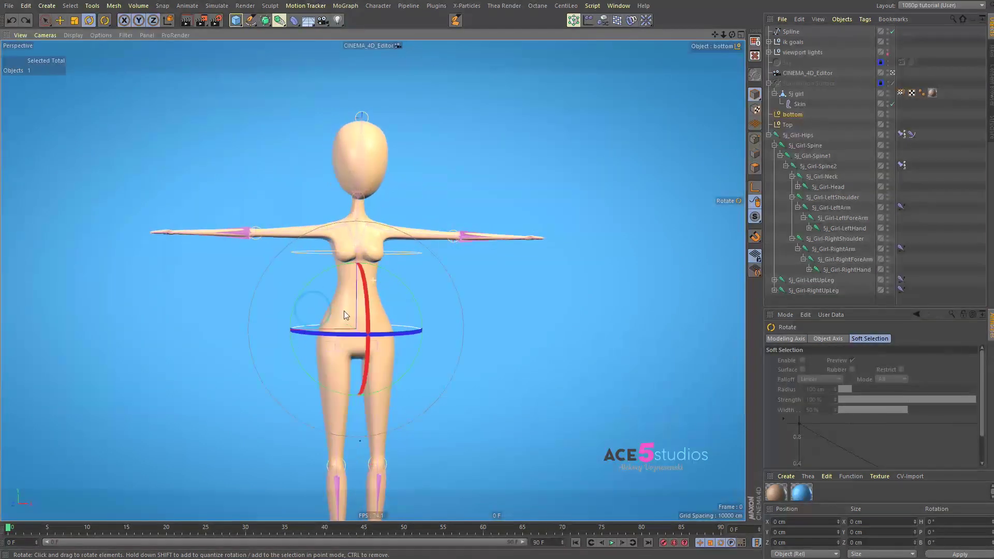
pyautogui.press('e')
pyautogui.keyDown('alt'); pyautogui.moveTo(310, 363); pyautogui.dragTo(380, 364); pyautogui.keyUp('alt')
pyautogui.moveTo(416, 360); pyautogui.dragTo(436, 374)
pyautogui.hotkey('ctrl', 'z')
pyautogui.keyDown('alt'); pyautogui.moveTo(369, 306); pyautogui.dragTo(293, 296); pyautogui.keyUp('alt')
pyautogui.click(475, 301)
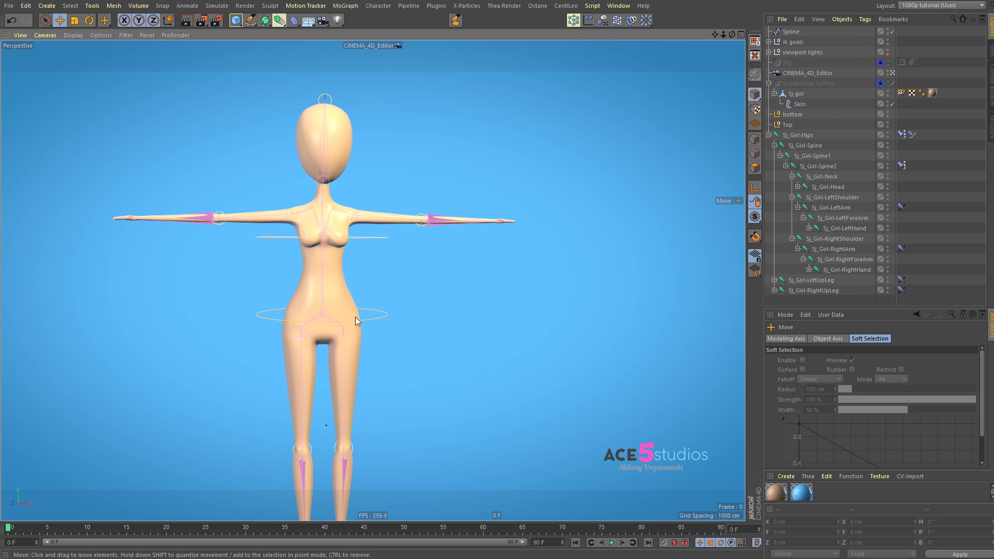
# Create a new project and draw a two-point Bezier spline upward with the Pen tool in the Right view
pyautogui.keyDown('alt'); pyautogui.moveTo(362, 320); pyautogui.dragTo(329, 316); pyautogui.keyUp('alt')
pyautogui.hotkey('ctrl', 'n')
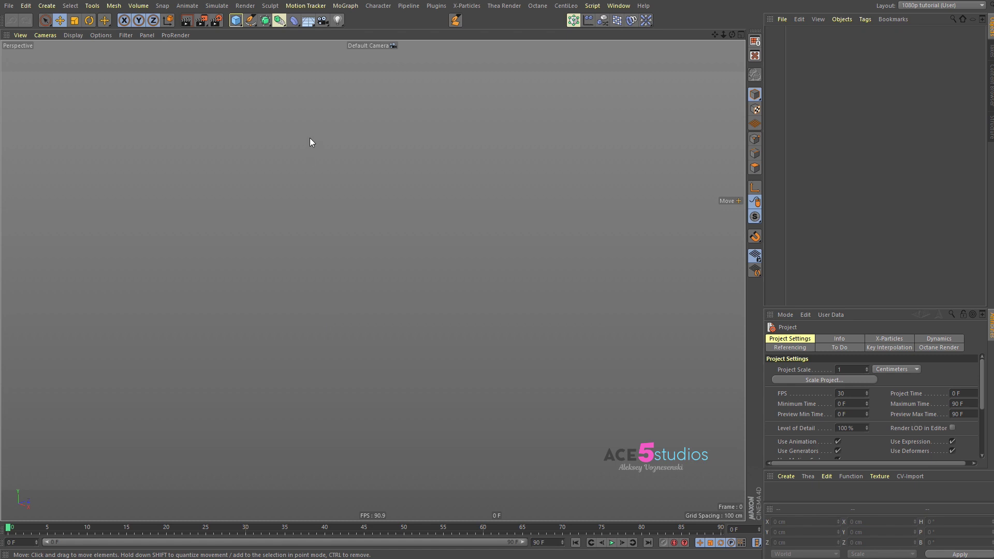
pyautogui.click(251, 21)
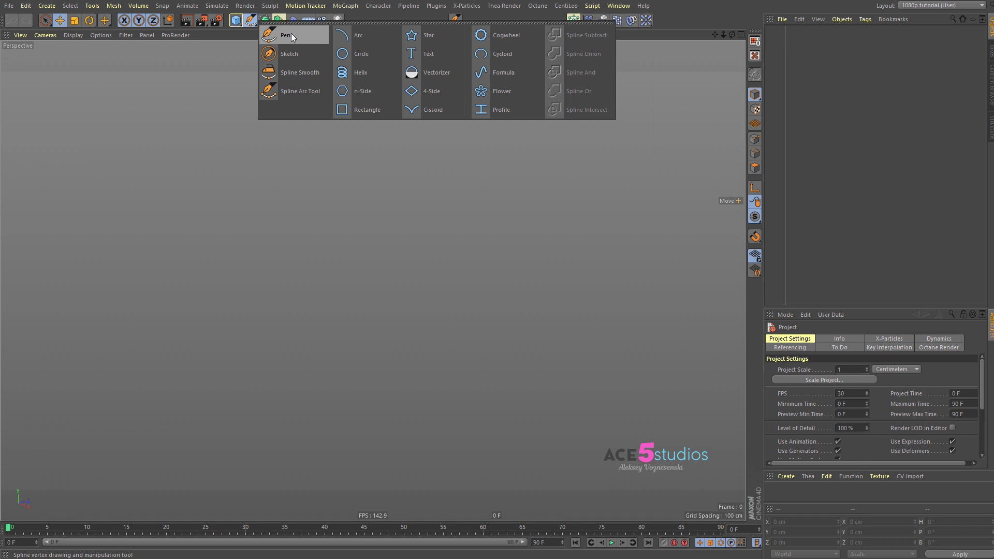
pyautogui.click(291, 34)
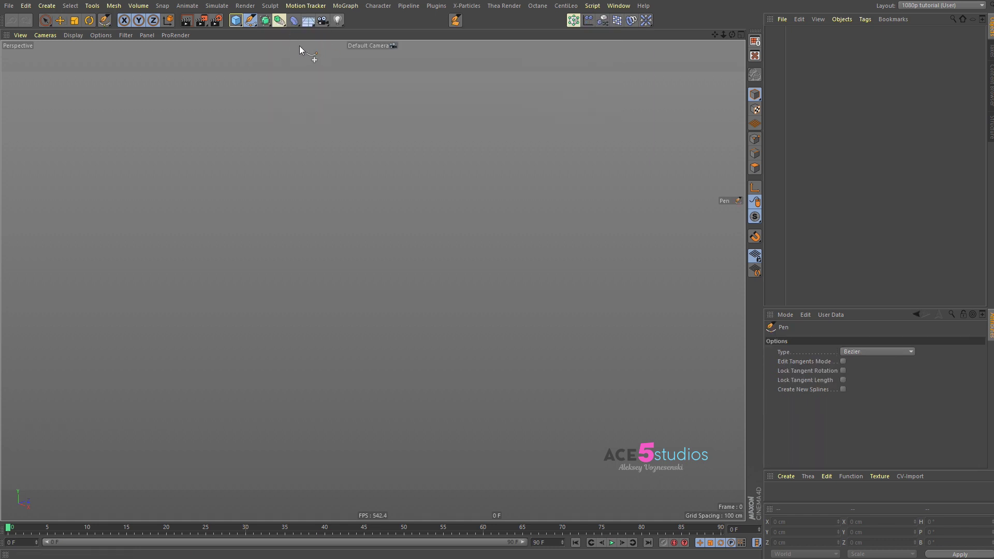
pyautogui.middleClick(399, 177)
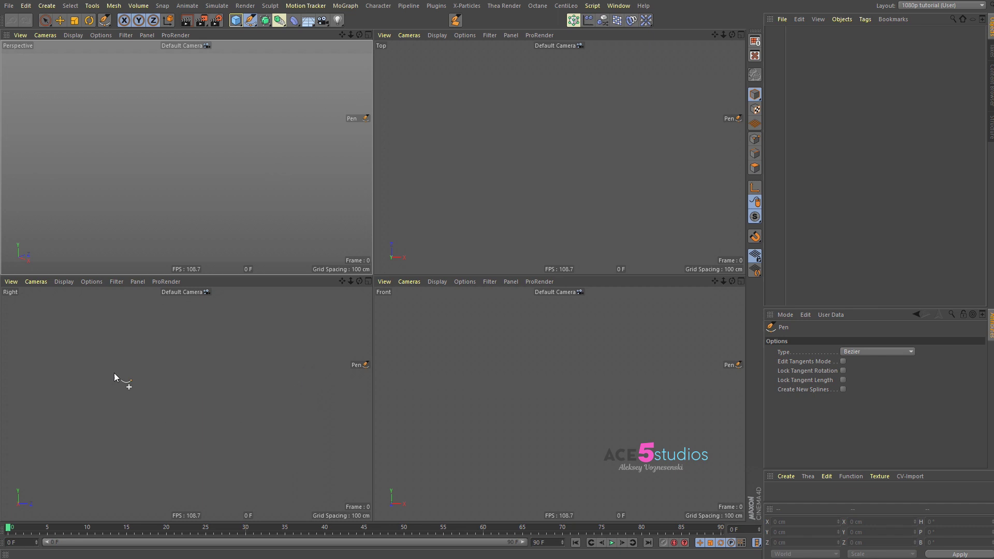
pyautogui.middleClick(155, 350)
pyautogui.moveTo(363, 382); pyautogui.dragTo(365, 330)
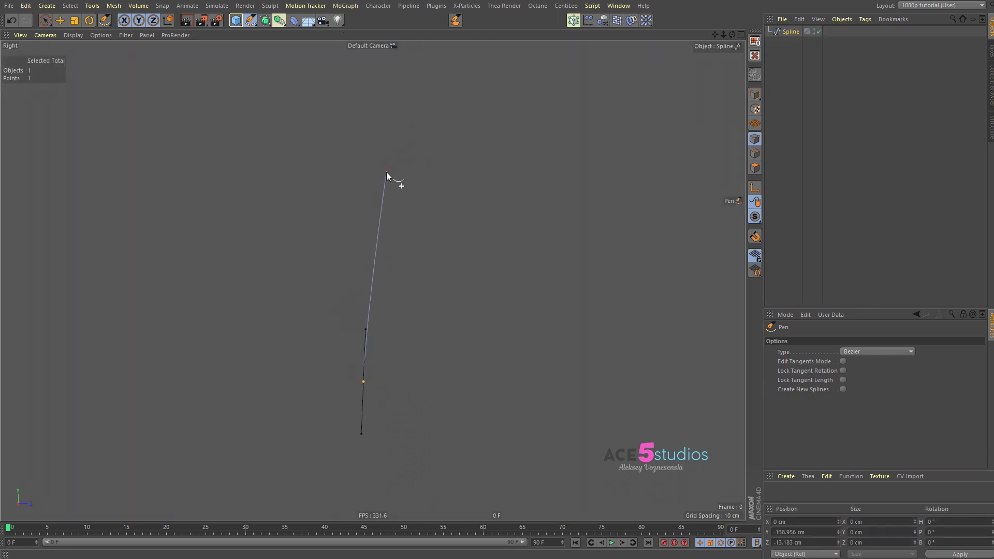
pyautogui.moveTo(371, 195); pyautogui.dragTo(364, 118)
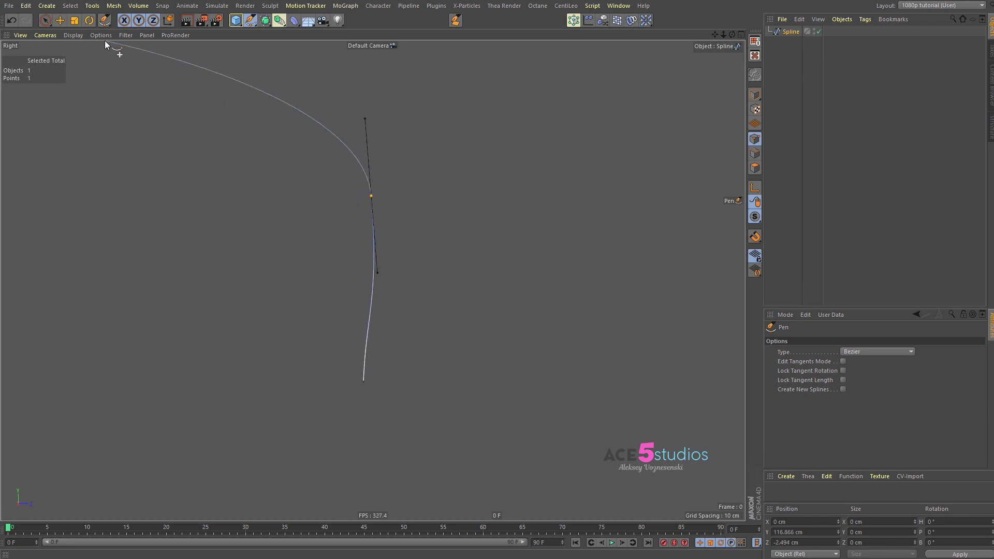
# Adjust the position and curvature of the spline with the Move and Scale tools, keeping a gentle vertical curve
pyautogui.click(60, 20)
pyautogui.moveTo(306, 350); pyautogui.dragTo(392, 403)
pyautogui.moveTo(387, 464)
pyautogui.mouseDown()
pyautogui.moveTo(378, 461)
pyautogui.moveTo(388, 477)
pyautogui.mouseUp()
pyautogui.press('t')
pyautogui.moveTo(354, 363); pyautogui.dragTo(404, 362)
pyautogui.moveTo(345, 161); pyautogui.dragTo(390, 223)
pyautogui.press('e')
pyautogui.moveTo(311, 293); pyautogui.dragTo(328, 303)
pyautogui.press('t')
pyautogui.moveTo(304, 220); pyautogui.dragTo(318, 228)
pyautogui.press('e')
pyautogui.moveTo(282, 366); pyautogui.dragTo(382, 414)
pyautogui.press('t')
pyautogui.moveTo(229, 422); pyautogui.dragTo(282, 419)
pyautogui.moveTo(370, 162); pyautogui.dragTo(415, 226)
pyautogui.press('e')
pyautogui.moveTo(451, 281)
pyautogui.mouseDown()
pyautogui.moveTo(420, 274)
pyautogui.moveTo(442, 280)
pyautogui.mouseUp()
pyautogui.click(440, 326)
# Draw a five-joint chain upward beside the spline with the Joint Tool and take its Root out of the Spline object
pyautogui.hotkey('shift', 'c')
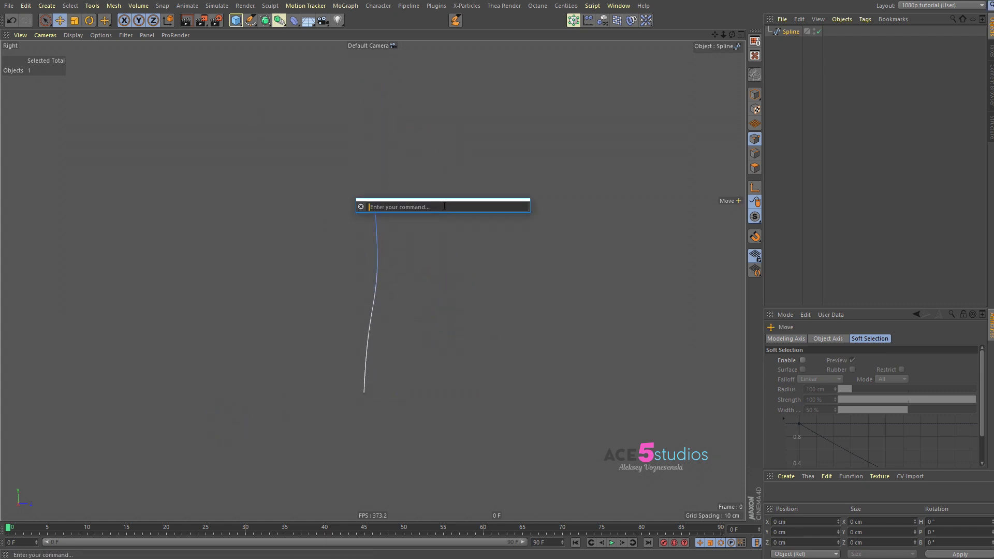
pyautogui.write('joint to')
pyautogui.press('Return')
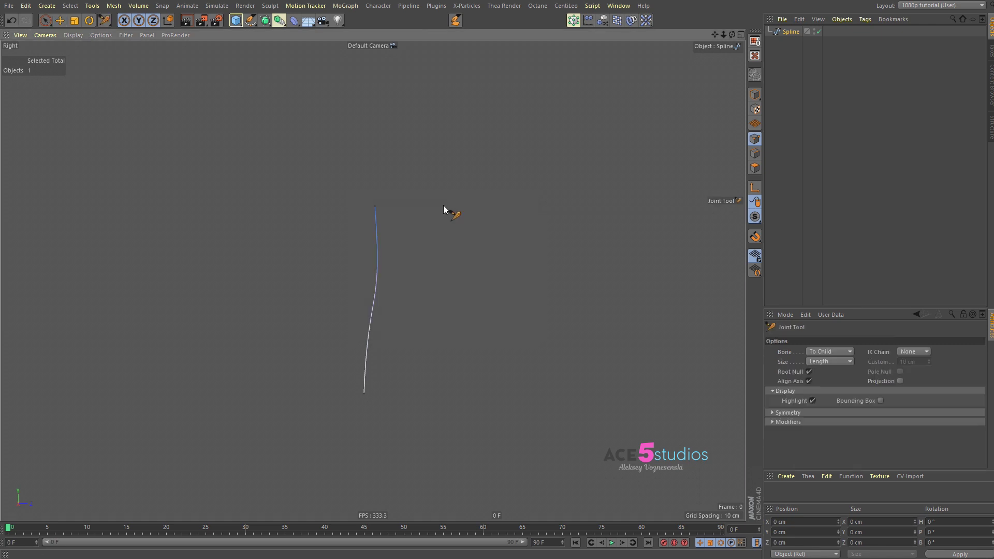
pyautogui.keyDown('ctrl'); pyautogui.click(392, 397); pyautogui.keyUp('ctrl')
pyautogui.keyDown('ctrl'); pyautogui.click(397, 343); pyautogui.keyUp('ctrl')
pyautogui.keyDown('ctrl'); pyautogui.click(404, 296); pyautogui.keyUp('ctrl')
pyautogui.keyDown('ctrl'); pyautogui.click(401, 258); pyautogui.keyUp('ctrl')
pyautogui.keyDown('ctrl'); pyautogui.click(391, 205); pyautogui.keyUp('ctrl')
pyautogui.click(769, 31)
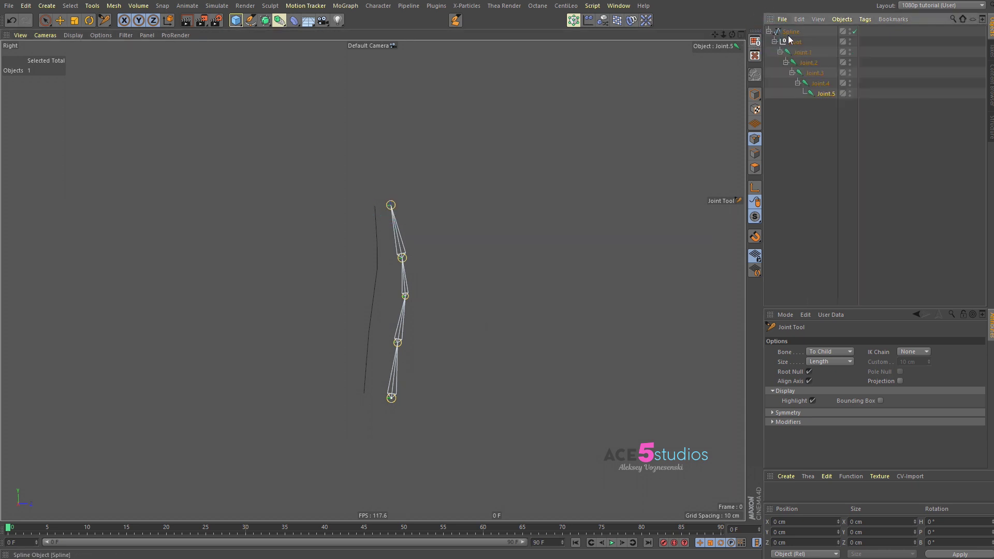
pyautogui.moveTo(792, 41); pyautogui.dragTo(776, 117)
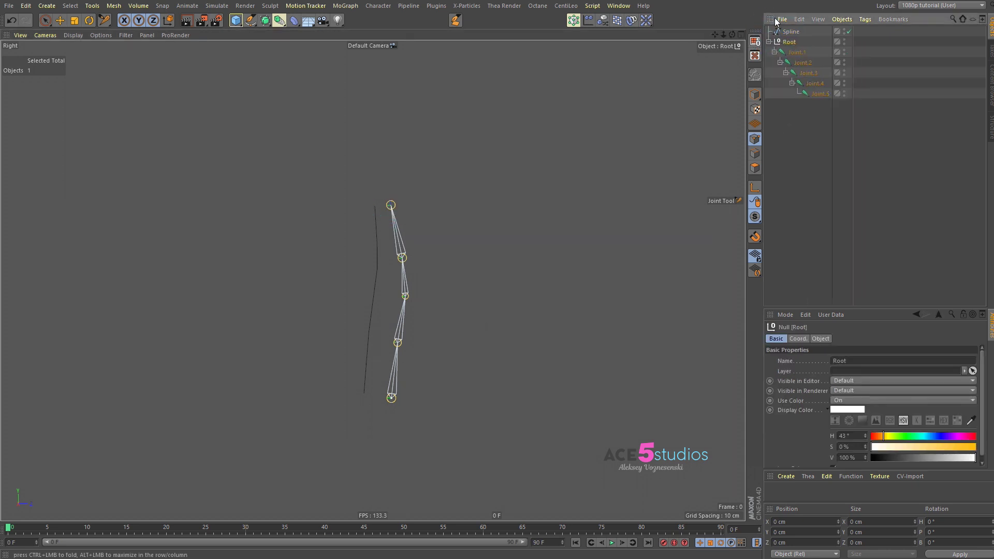
# Add an IK-Spline tag to Joint.1, assigning Spline as its spline and Joint.5 as its end
pyautogui.rightClick(796, 56)
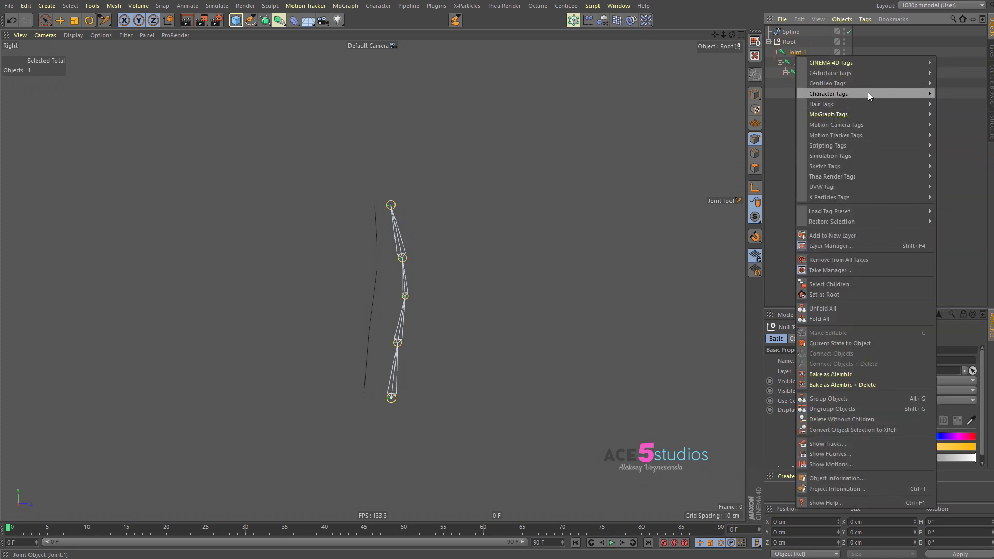
pyautogui.moveTo(867, 93)
pyautogui.click(962, 147)
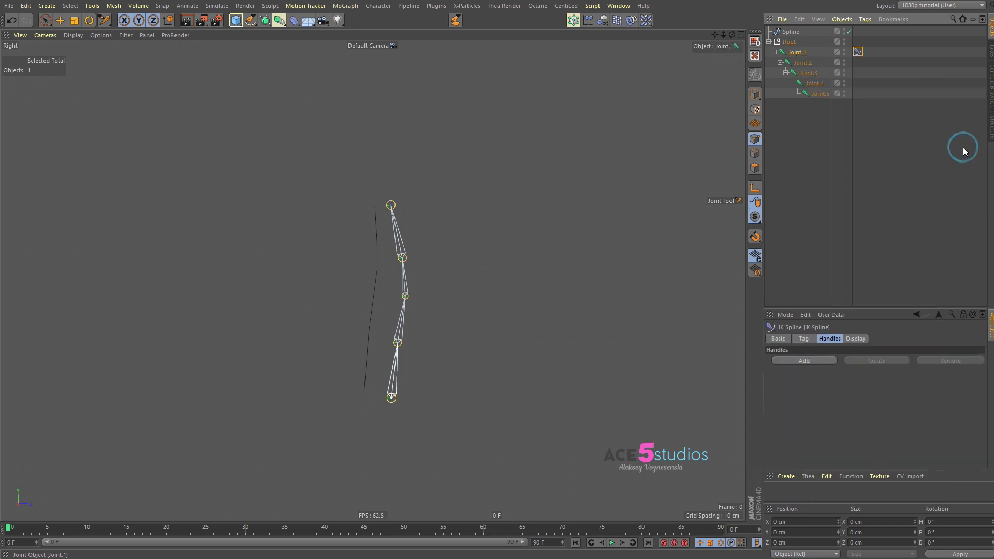
pyautogui.click(795, 340)
pyautogui.moveTo(788, 31); pyautogui.dragTo(809, 392)
pyautogui.moveTo(816, 93); pyautogui.dragTo(849, 400)
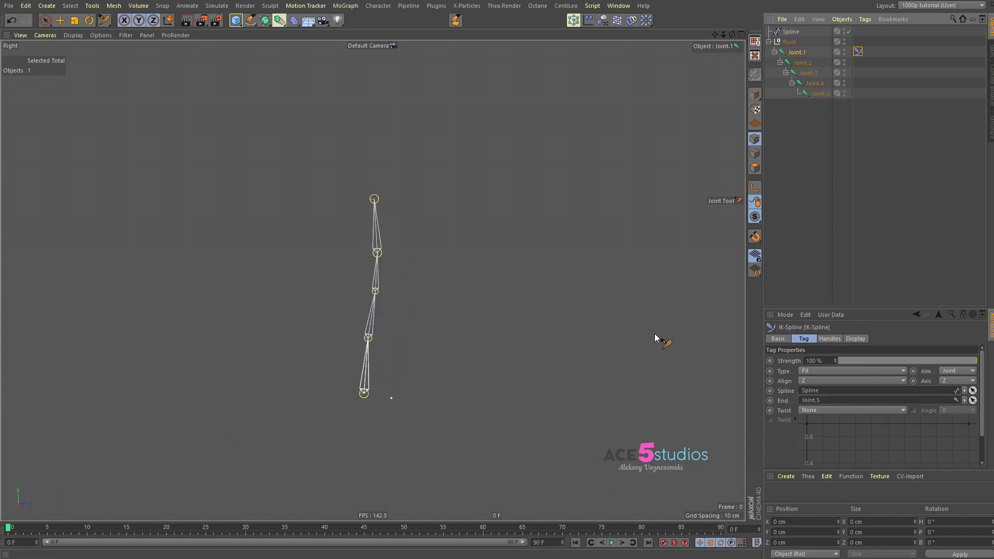
# Move the spline's upper point to bend the joint chain
pyautogui.click(791, 32)
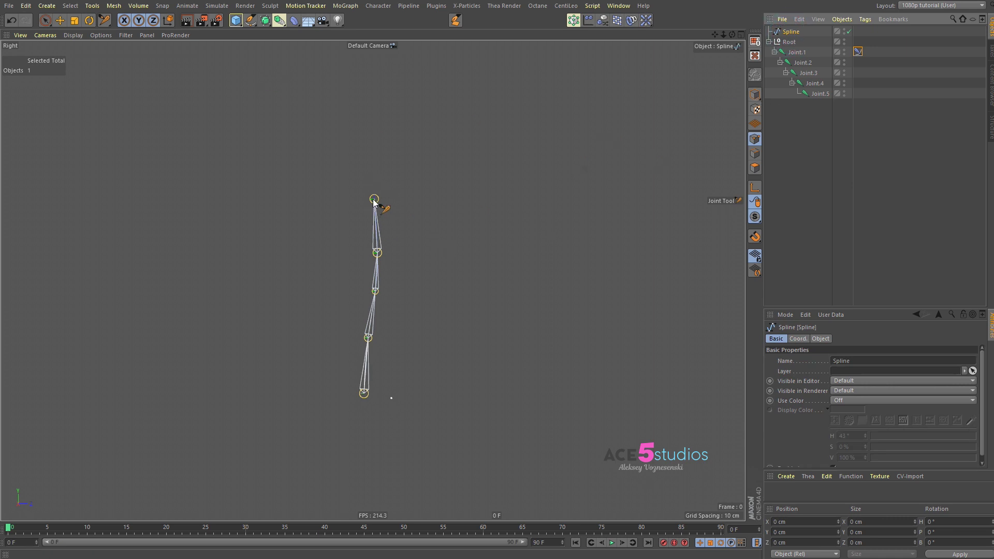
pyautogui.click(60, 21)
pyautogui.click(374, 199)
pyautogui.moveTo(341, 252); pyautogui.dragTo(215, 200)
pyautogui.moveTo(409, 235); pyautogui.dragTo(469, 232)
# Set the IK-Spline type to Equal and raise the spline's top point to stretch the joint chain
pyautogui.click(859, 51)
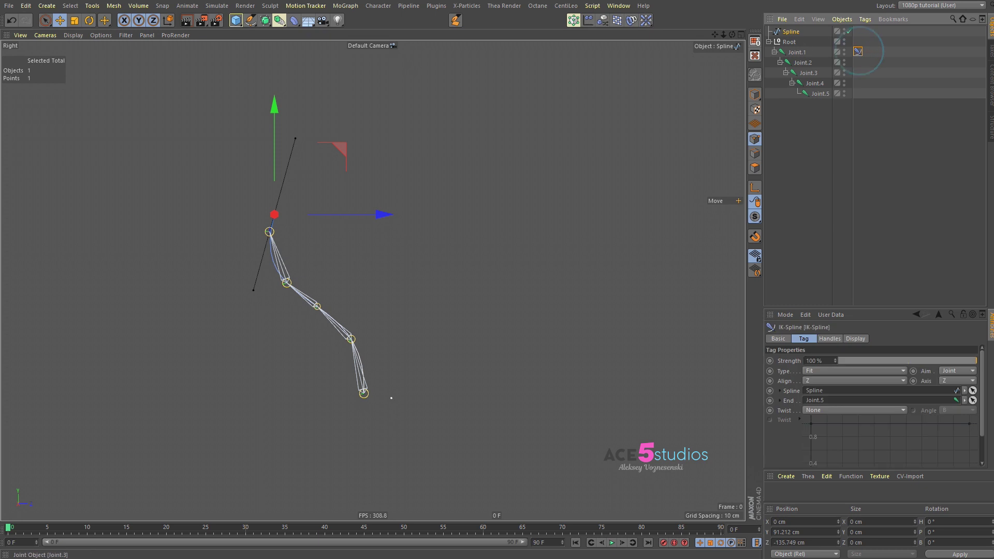
pyautogui.click(835, 371)
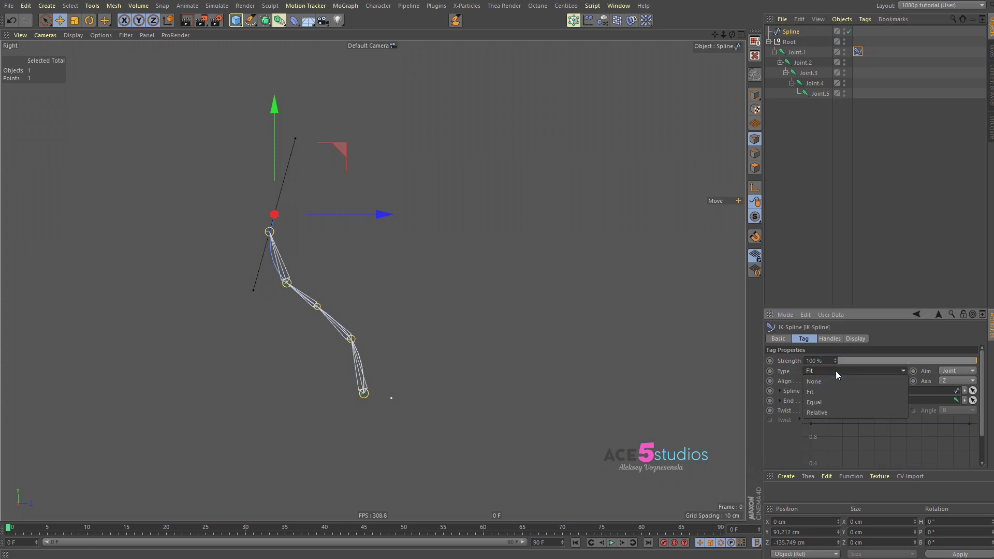
pyautogui.click(844, 400)
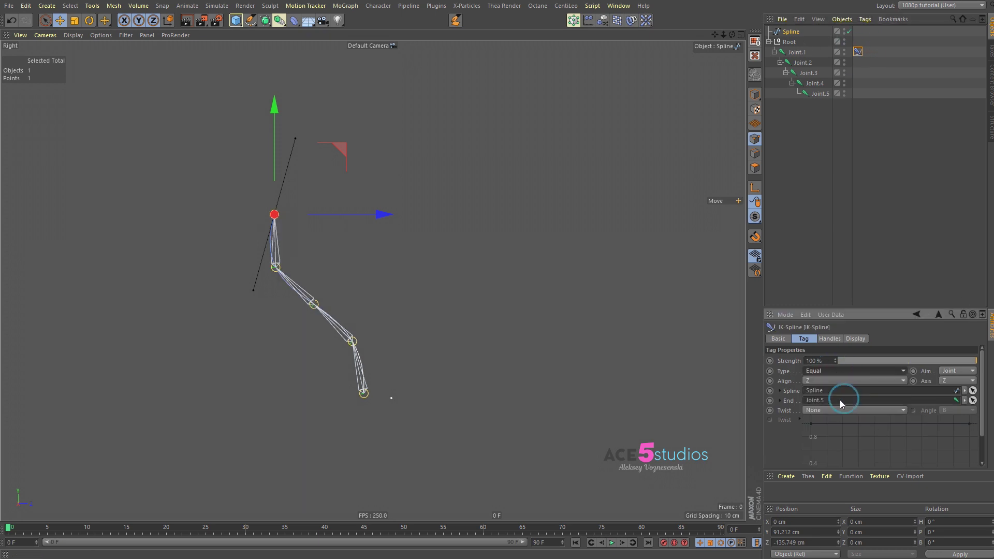
pyautogui.moveTo(444, 321); pyautogui.dragTo(451, 254)
# Switch to the Sj quick rig project with spine controllers and show the type options of the hips' IK-Spline tag
pyautogui.press('v')
pyautogui.moveTo(486, 309)
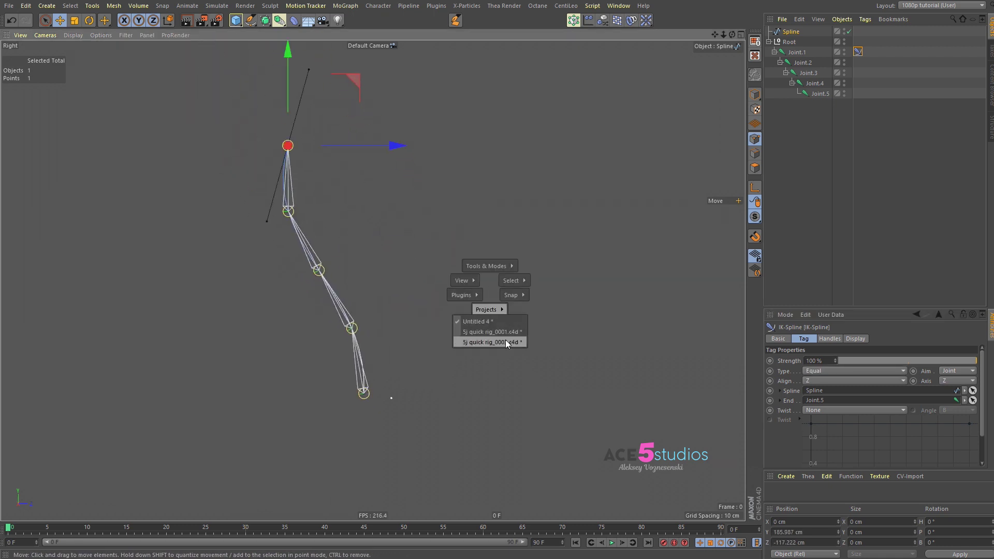
pyautogui.click(507, 341)
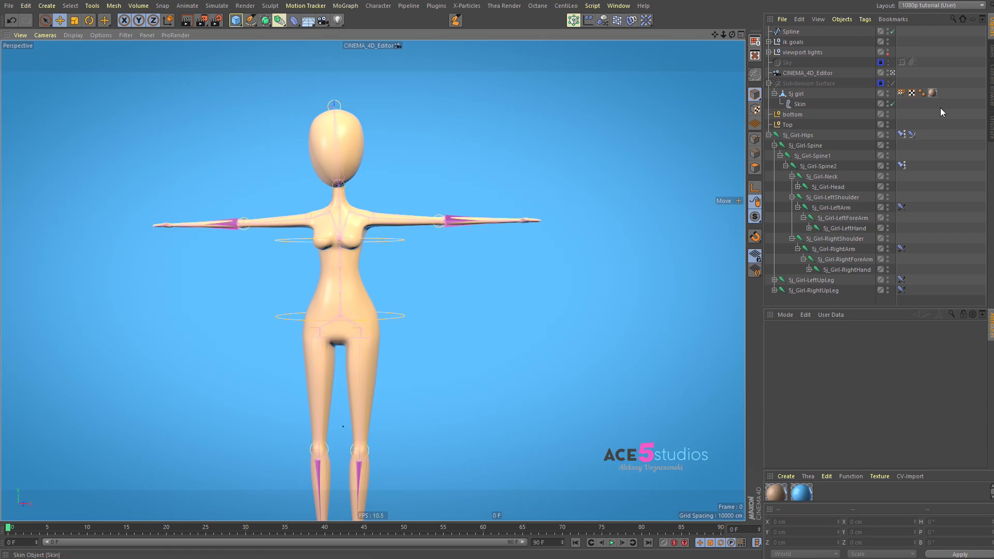
pyautogui.click(911, 134)
pyautogui.click(822, 368)
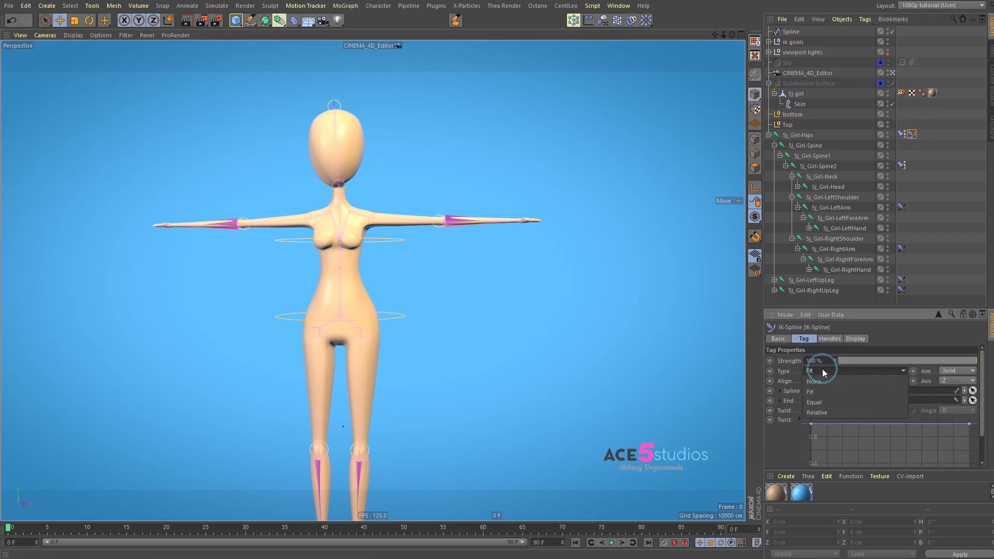
# Try moving the Top controller to stretch the torso and undo the move
pyautogui.click(787, 125)
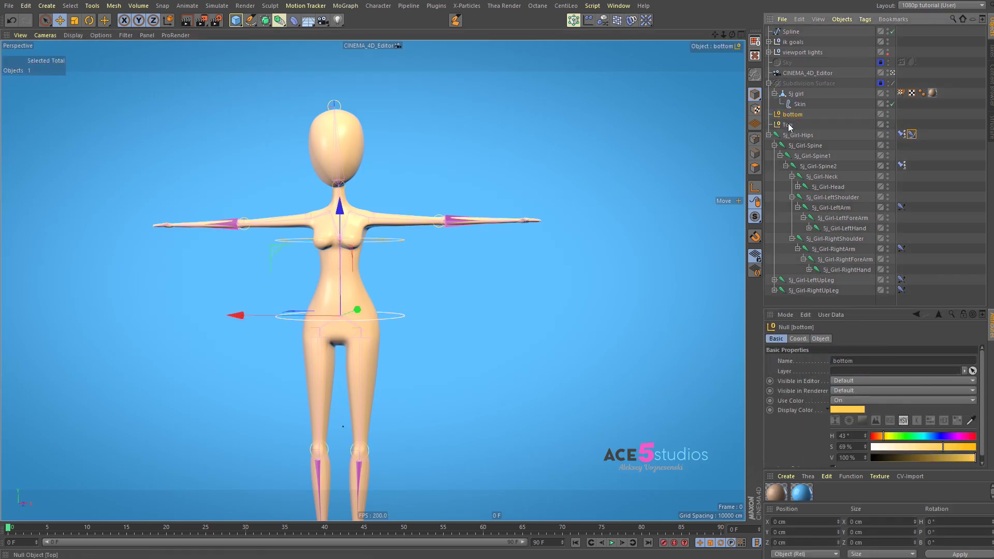
pyautogui.moveTo(375, 355); pyautogui.dragTo(315, 195)
pyautogui.hotkey('ctrl', 'z')
pyautogui.hotkey('ctrl', 'z')
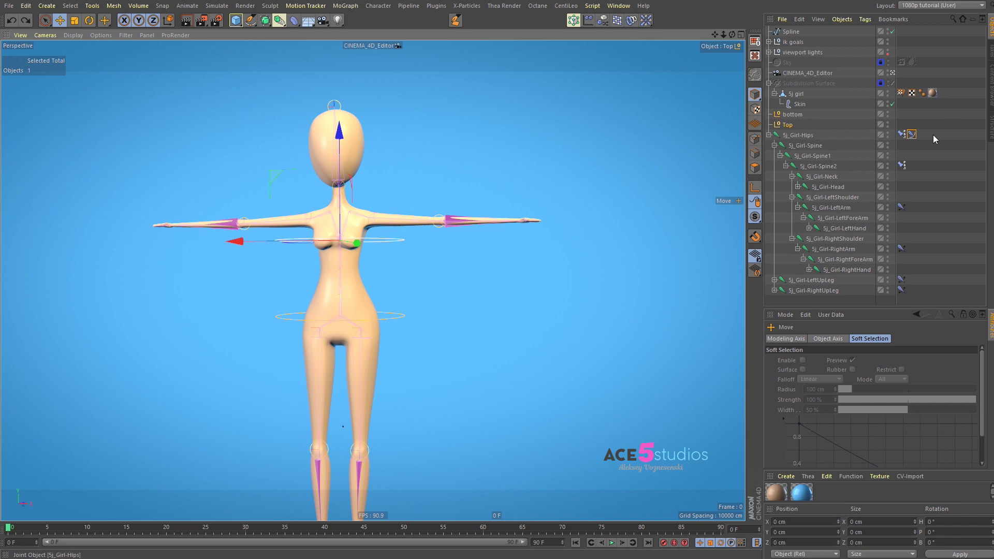
# Set the type of the hips' IK-Spline tag to Equal
pyautogui.click(912, 134)
pyautogui.click(844, 370)
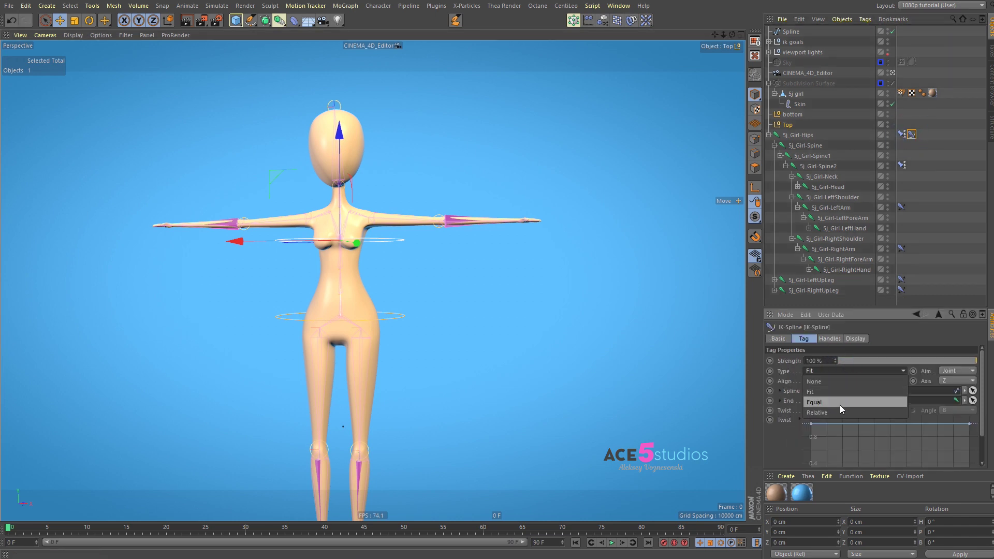
pyautogui.click(839, 405)
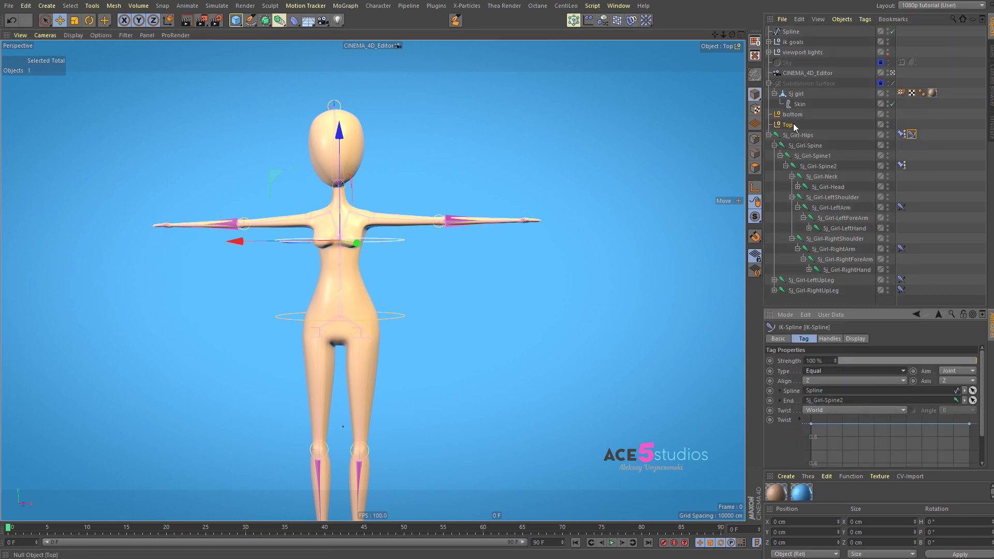
# Try moving and rotating the Top controller to stretch, bend and twist the torso, and restore its rest pose
pyautogui.moveTo(518, 238); pyautogui.dragTo(500, 312)
pyautogui.press('r')
pyautogui.moveTo(654, 241); pyautogui.dragTo(623, 168)
pyautogui.keyDown('alt'); pyautogui.moveTo(463, 263); pyautogui.dragTo(279, 255); pyautogui.keyUp('alt')
pyautogui.press('e')
pyautogui.moveTo(610, 328); pyautogui.dragTo(415, 281)
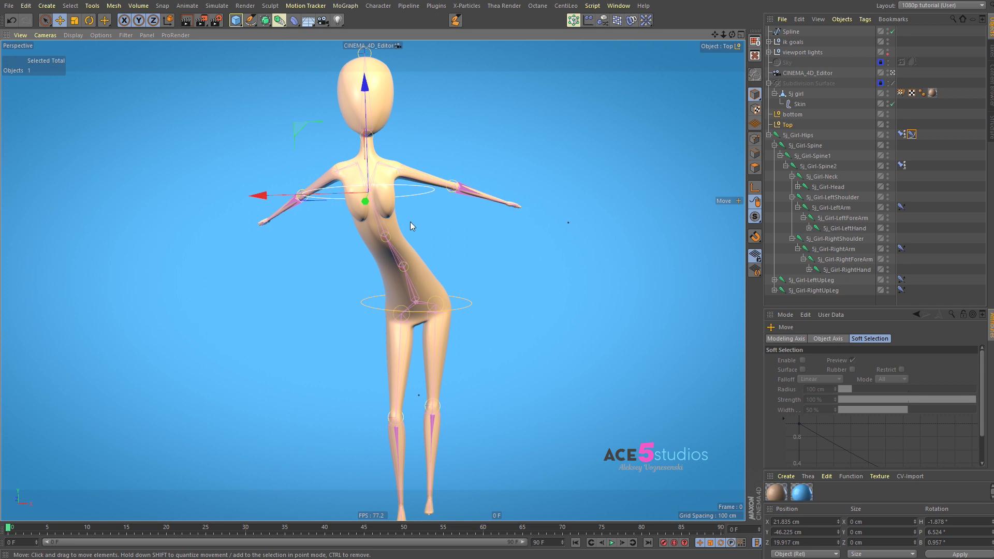
pyautogui.keyDown('alt'); pyautogui.moveTo(353, 256); pyautogui.dragTo(459, 243); pyautogui.keyUp('alt')
pyautogui.press('r')
pyautogui.moveTo(446, 177); pyautogui.dragTo(425, 180)
pyautogui.keyDown('alt'); pyautogui.moveTo(425, 180); pyautogui.dragTo(357, 215); pyautogui.keyUp('alt')
pyautogui.keyDown('alt'); pyautogui.moveTo(352, 214); pyautogui.dragTo(386, 211, button='right'); pyautogui.keyUp('alt')
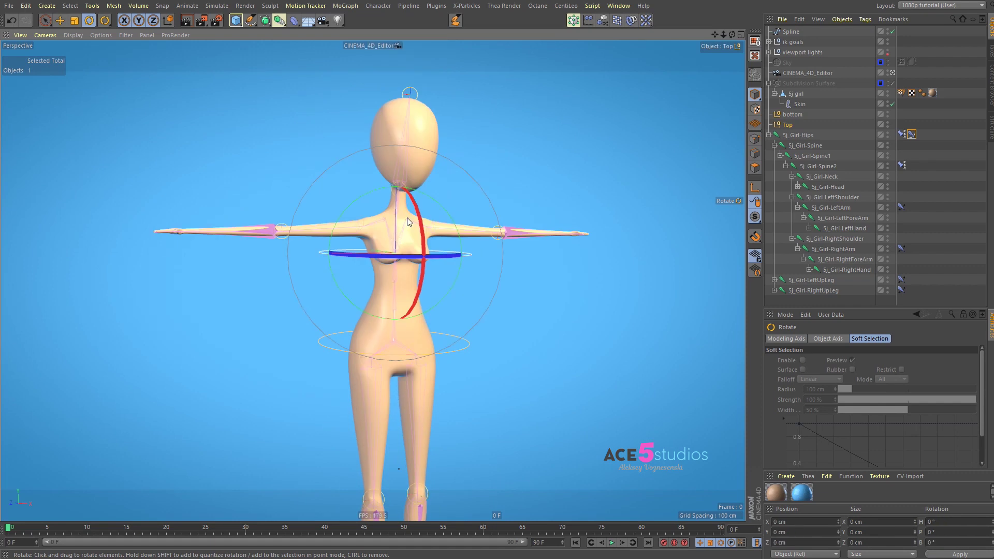
# Show the Top controller's coordinates and freeze transformation values
pyautogui.keyDown('alt'); pyautogui.moveTo(406, 217); pyautogui.dragTo(287, 178); pyautogui.keyUp('alt')
pyautogui.click(446, 305)
pyautogui.keyDown('alt'); pyautogui.moveTo(346, 321); pyautogui.dragTo(406, 223); pyautogui.keyUp('alt')
pyautogui.click(410, 222)
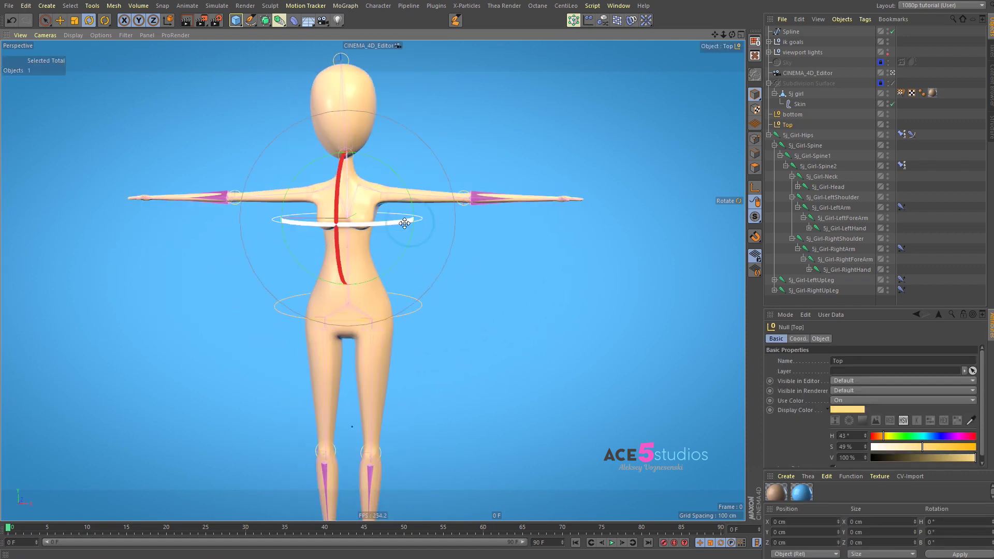
pyautogui.click(796, 338)
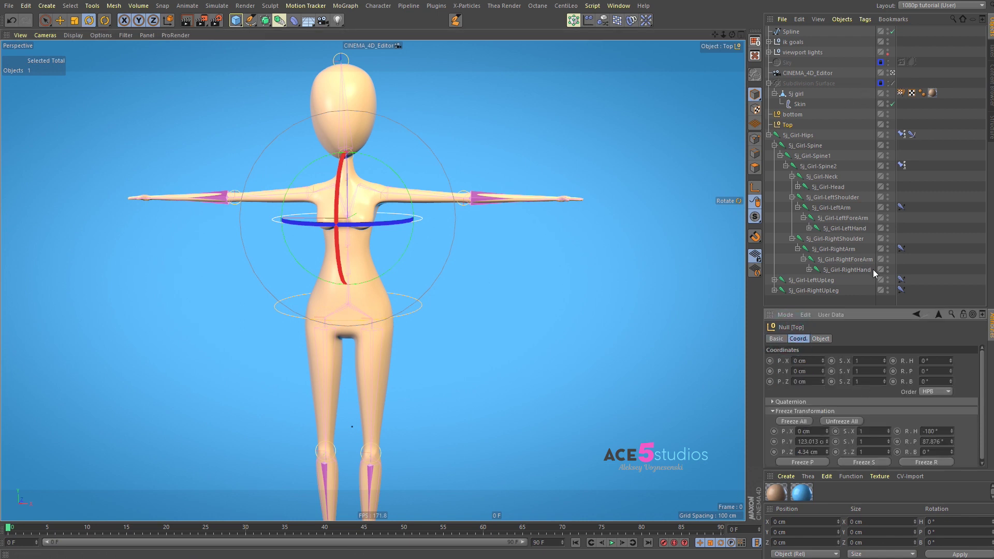
pyautogui.click(828, 106)
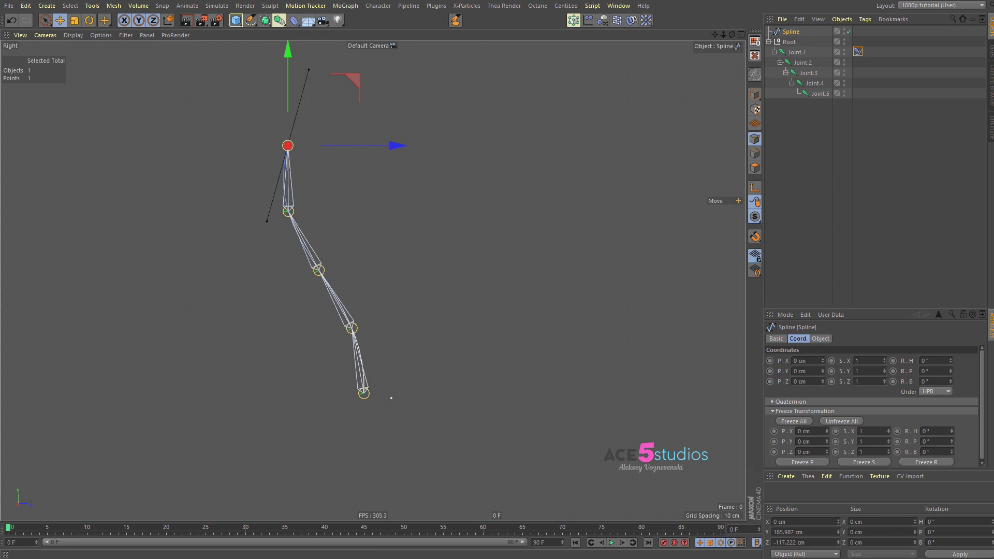
# Switch to the joint chain project and create null handles for indices 0 and 1 in Joint.1's IK-Spline tag
pyautogui.click(858, 51)
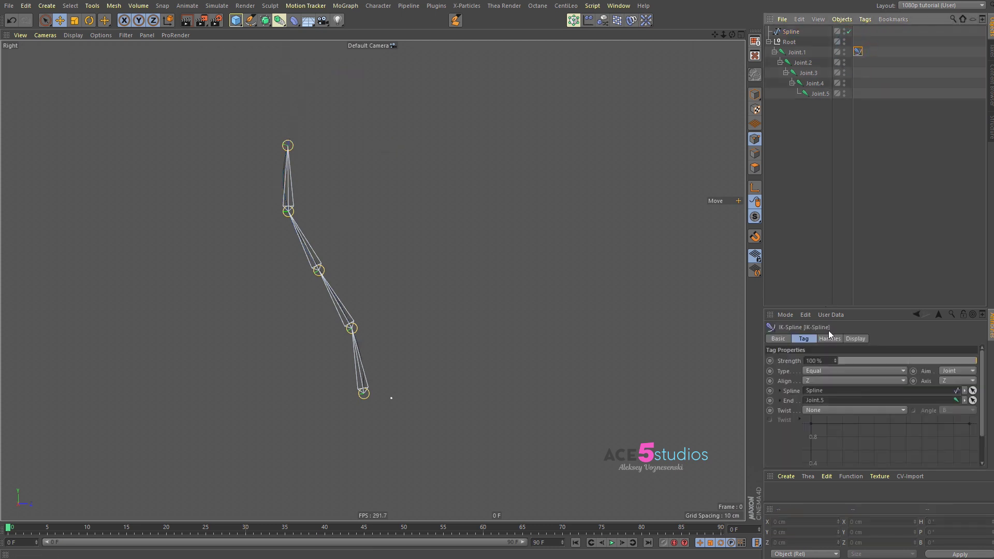
pyautogui.click(830, 338)
pyautogui.click(878, 361)
pyautogui.click(880, 360)
# Move the upper and lower null handles, Null.1 and Null.0, to bend the joint chain
pyautogui.click(791, 43)
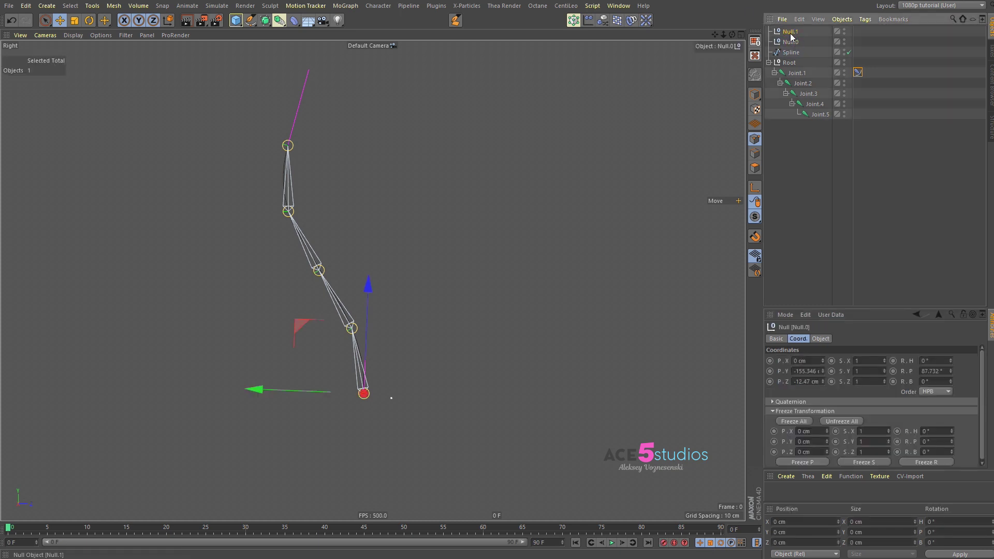
pyautogui.click(789, 33)
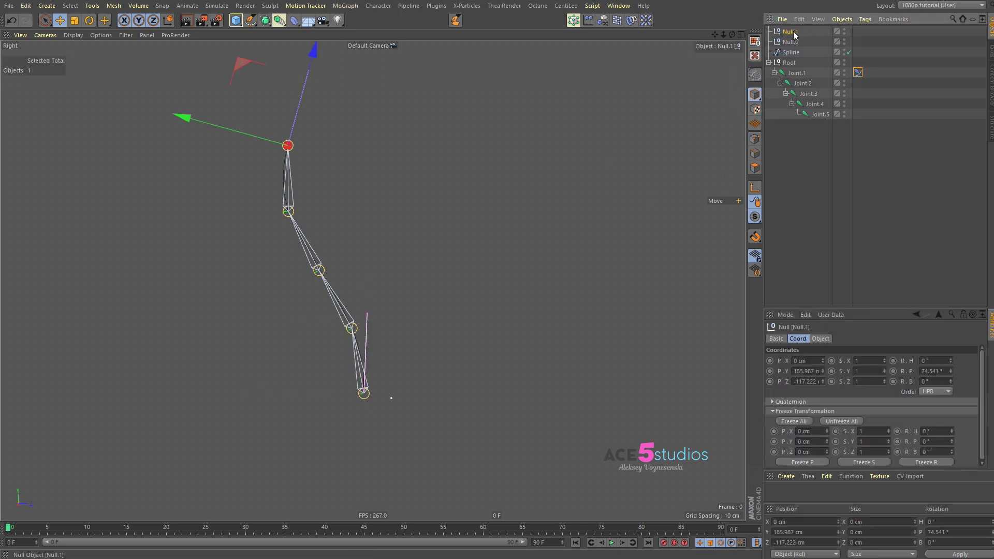
pyautogui.moveTo(285, 202); pyautogui.dragTo(228, 227)
pyautogui.click(790, 42)
pyautogui.moveTo(361, 340); pyautogui.dragTo(383, 349)
pyautogui.press('t')
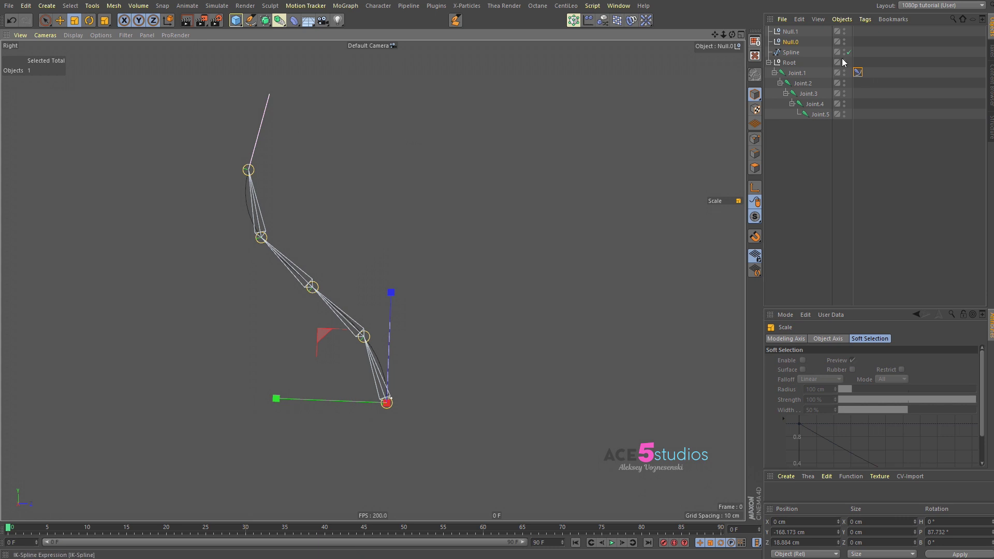
pyautogui.click(785, 31)
pyautogui.press('e')
pyautogui.moveTo(285, 248); pyautogui.dragTo(332, 263)
# Try to scale the spline's upper point directly while the null handles drive the spline
pyautogui.click(794, 46)
pyautogui.click(791, 52)
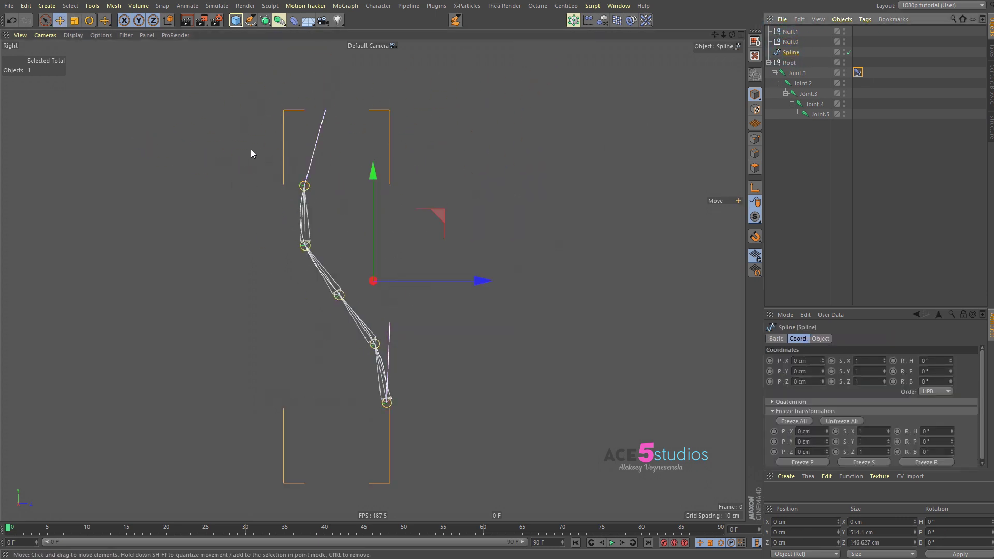
pyautogui.moveTo(252, 150); pyautogui.dragTo(409, 233, button='right')
pyautogui.press('t')
pyautogui.click(792, 52)
pyautogui.press('Return')
pyautogui.click(304, 185)
pyautogui.moveTo(453, 253); pyautogui.dragTo(315, 207)
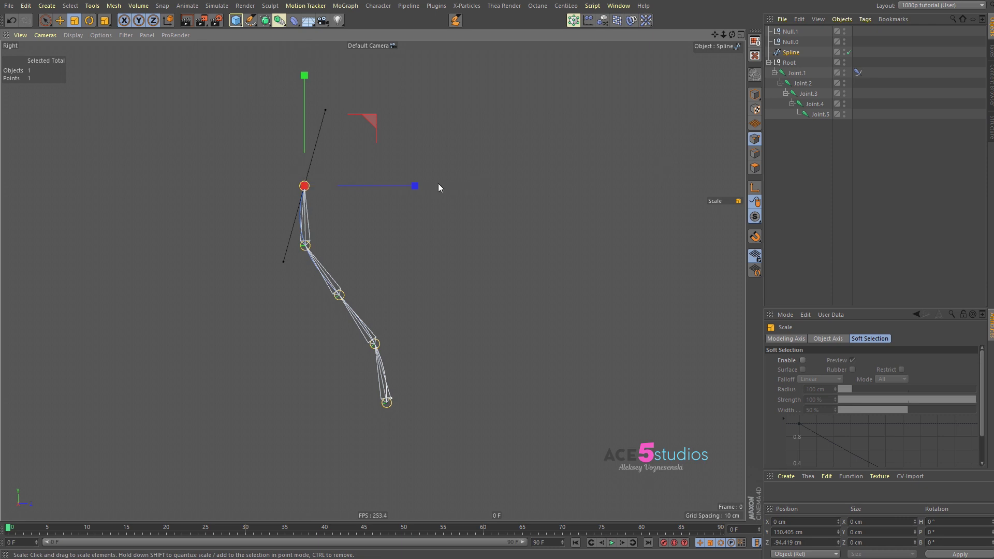
# Review the handle assignments and the tag properties of the joint chain's IK-Spline tag
pyautogui.click(857, 72)
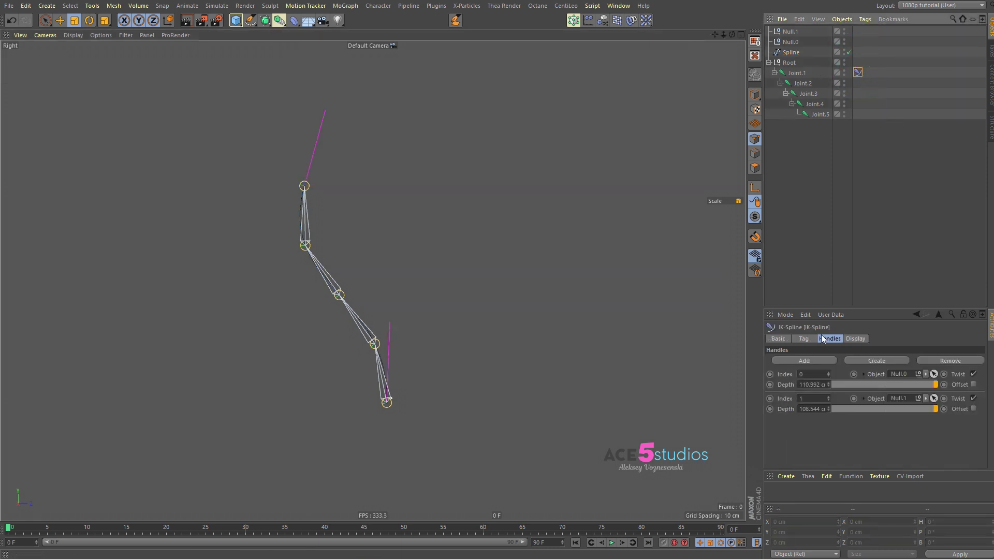
pyautogui.click(804, 340)
pyautogui.click(831, 341)
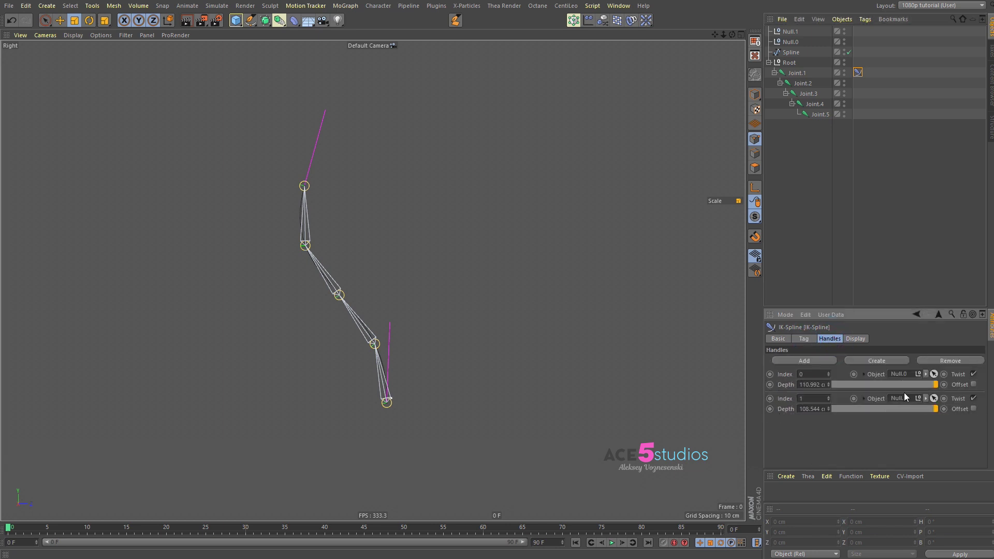
pyautogui.click(803, 338)
pyautogui.scroll(-2, 781, 409)
pyautogui.scroll(1, 787, 399)
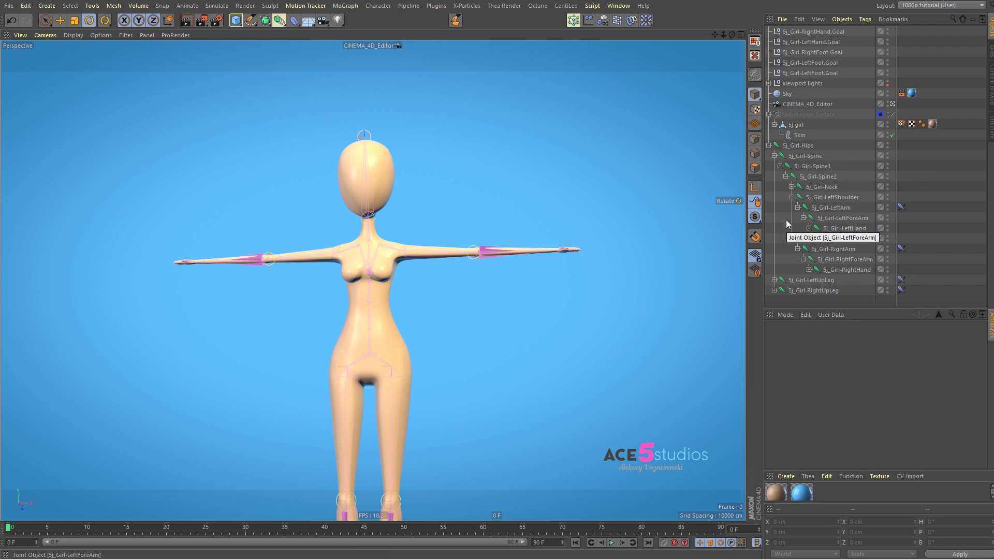
# Switch to the character project without spine controllers and add a null as a child of the Sj_Girl-Hips joint
pyautogui.click(372, 343)
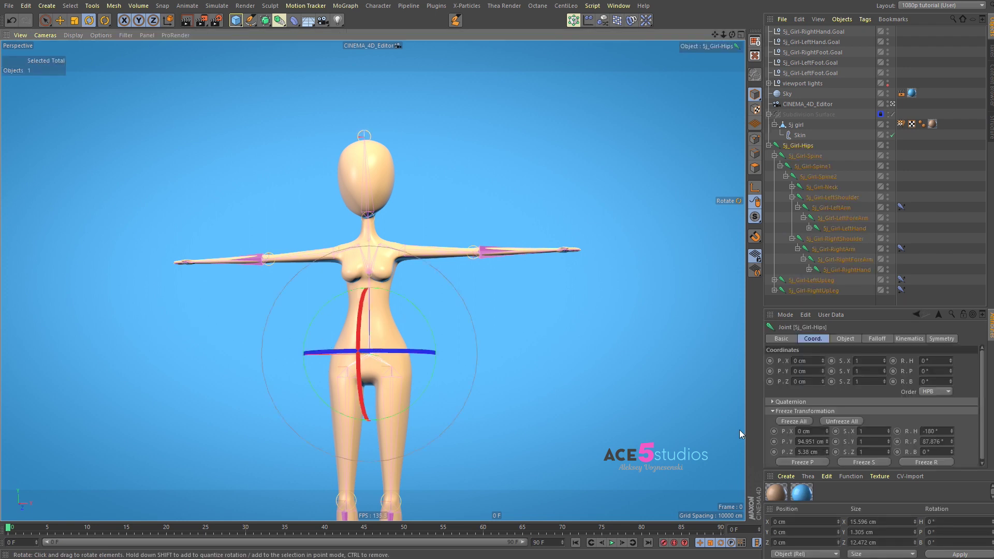
pyautogui.click(822, 142)
pyautogui.click(795, 147)
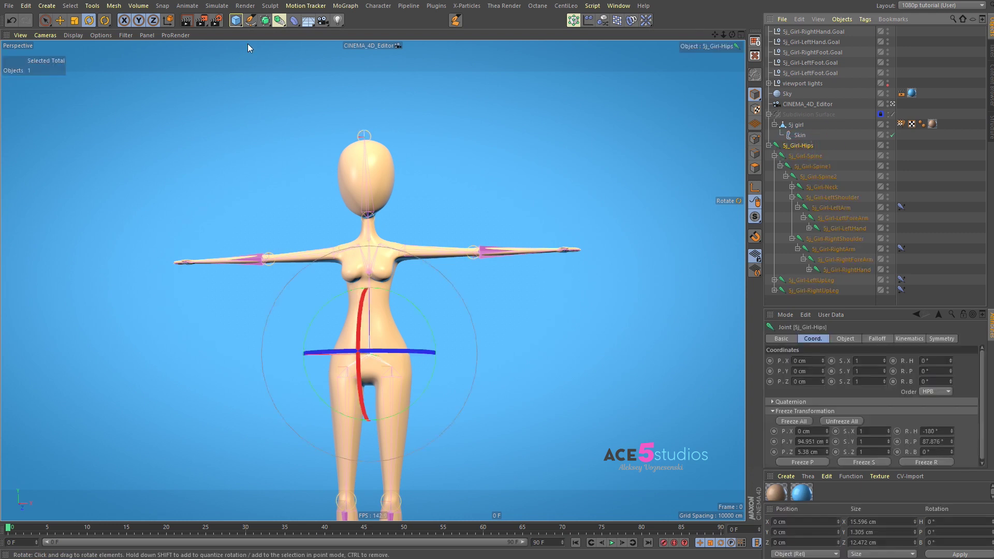
pyautogui.moveTo(250, 21); pyautogui.dragTo(268, 35)
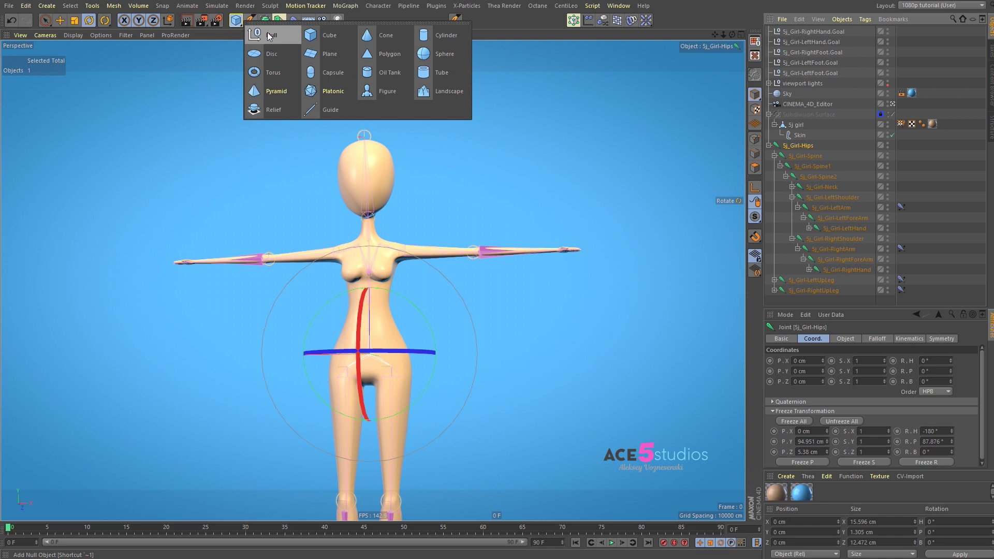
pyautogui.keyDown('shift'); pyautogui.moveTo(268, 35); pyautogui.dragTo(269, 35); pyautogui.keyUp('shift')
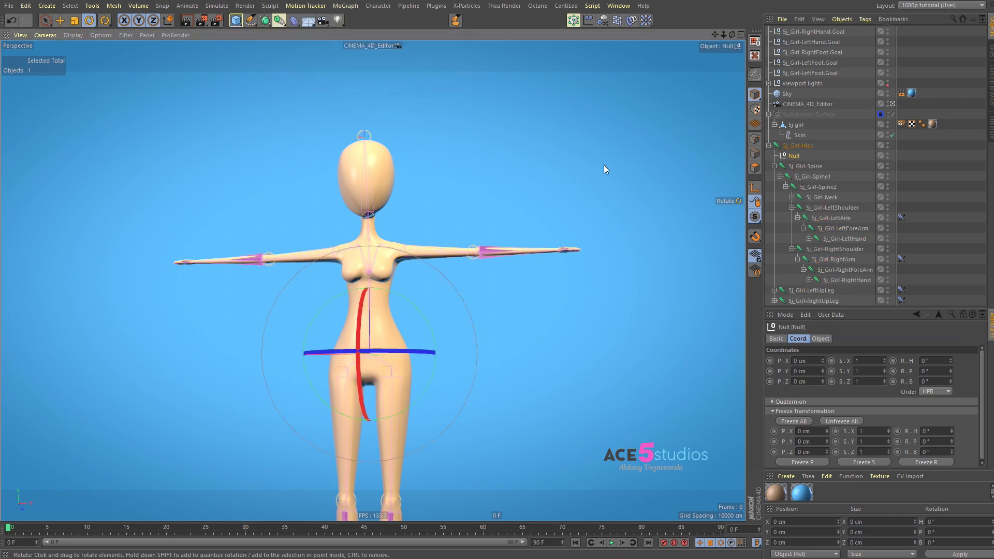
# Reset the PSR of the null under the hips joint and rename it Bottom
pyautogui.hotkey('shift', 'c')
pyautogui.write('rese')
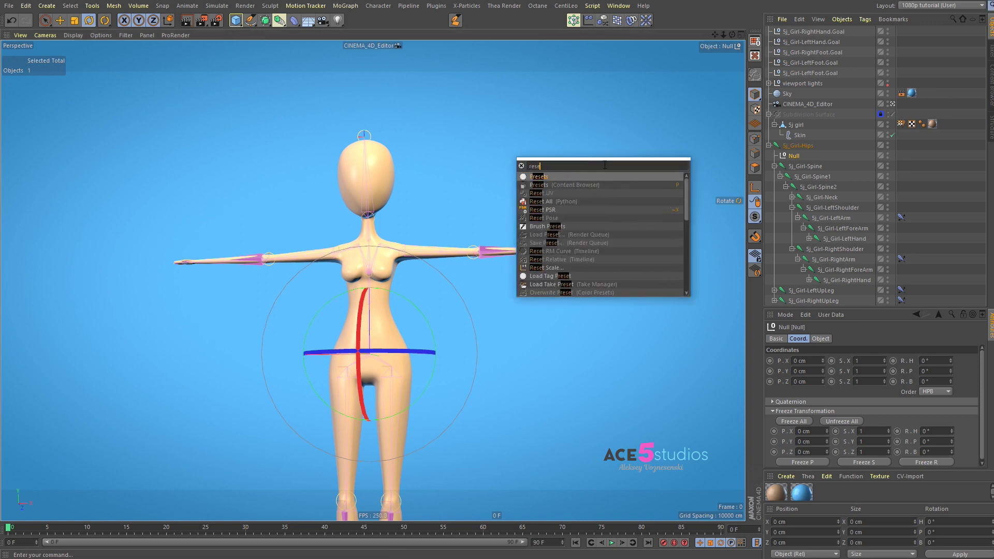
pyautogui.write('t ps')
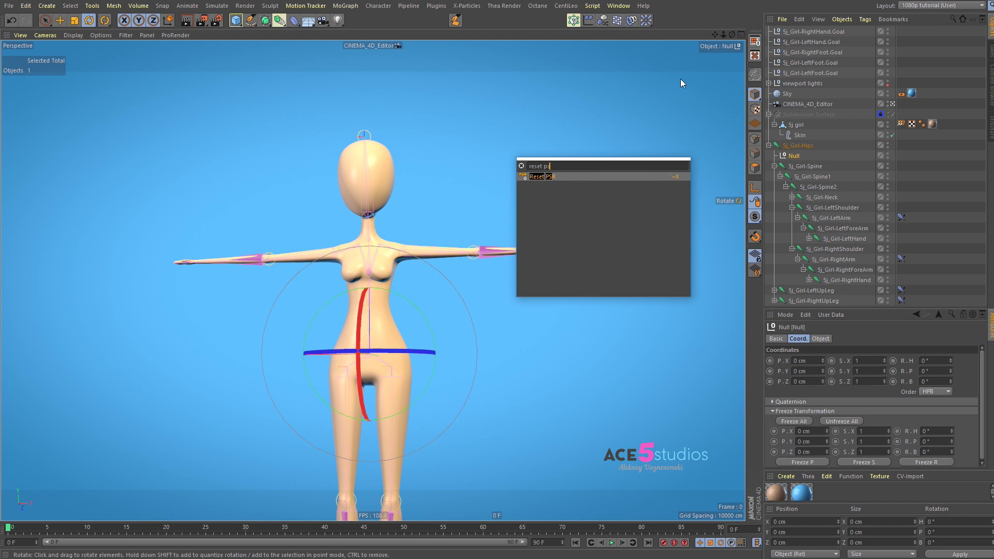
pyautogui.press('Return')
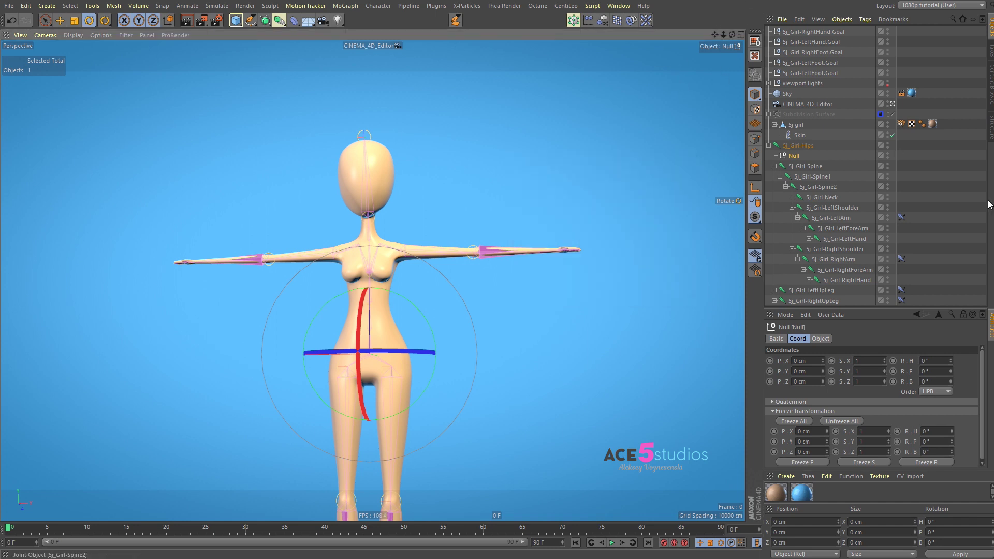
pyautogui.doubleClick(795, 156)
pyautogui.write('Bottom')
pyautogui.press('Return')
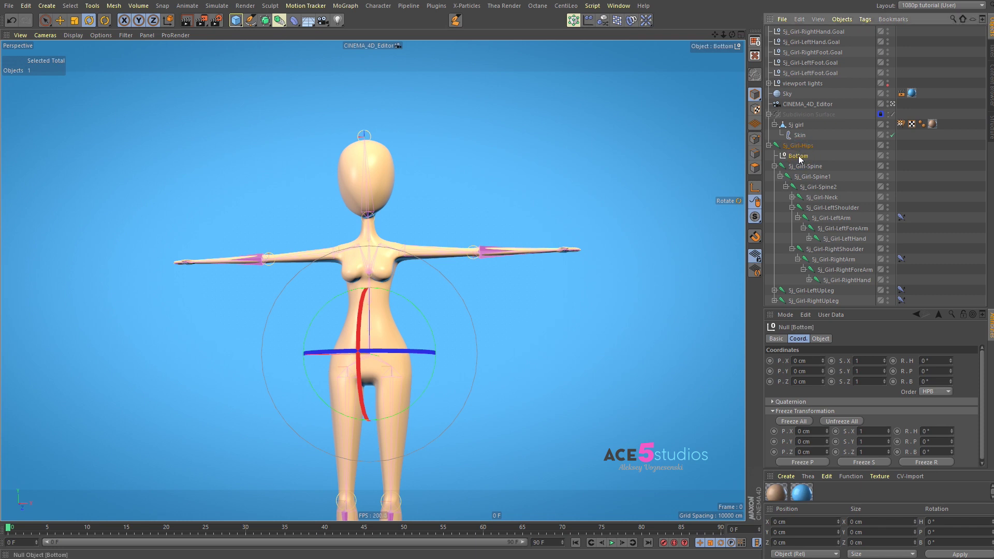
# Add a null as a child of the Sj_Girl-Spine2 joint and reset its PSR
pyautogui.click(828, 188)
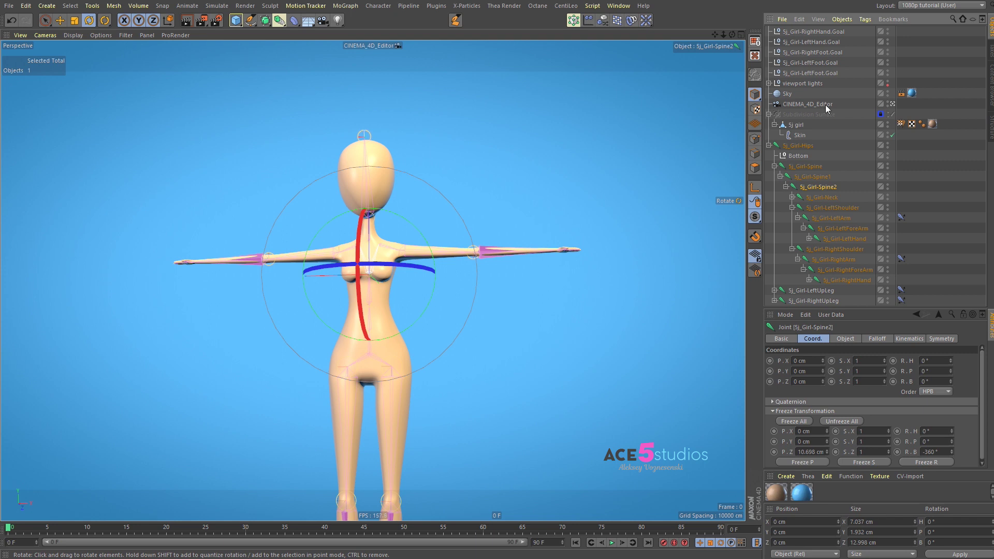
pyautogui.click(826, 198)
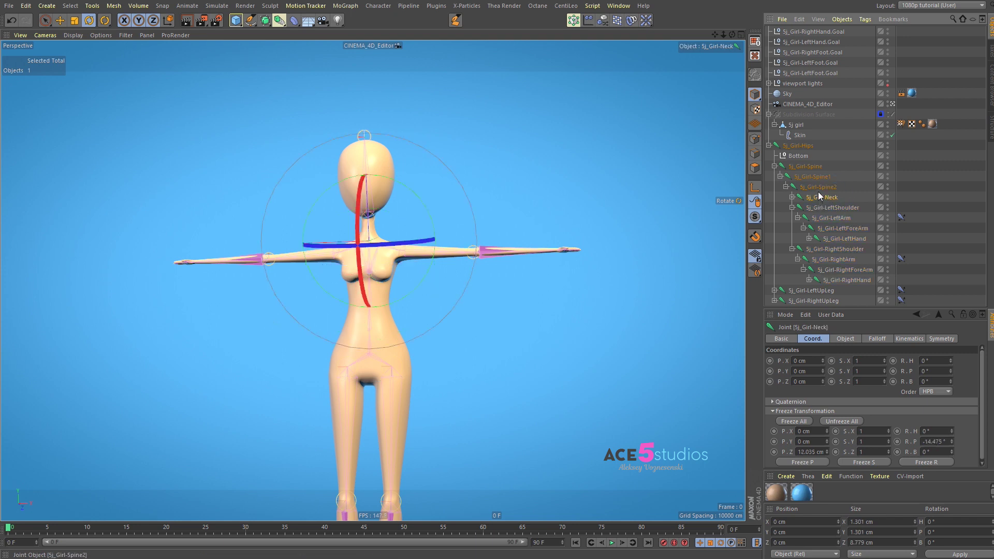
pyautogui.click(827, 189)
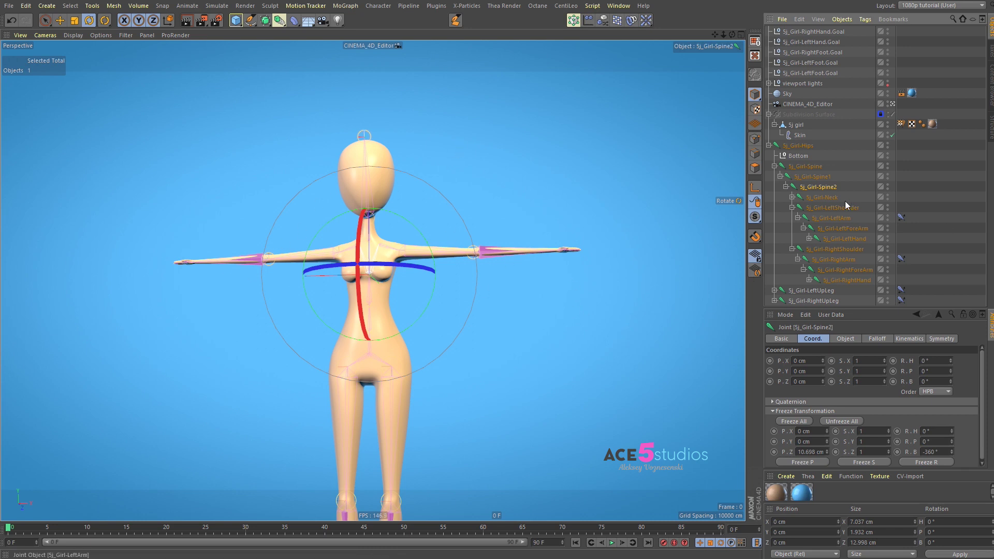
pyautogui.click(242, 23)
pyautogui.keyDown('shift'); pyautogui.click(275, 36); pyautogui.keyUp('shift')
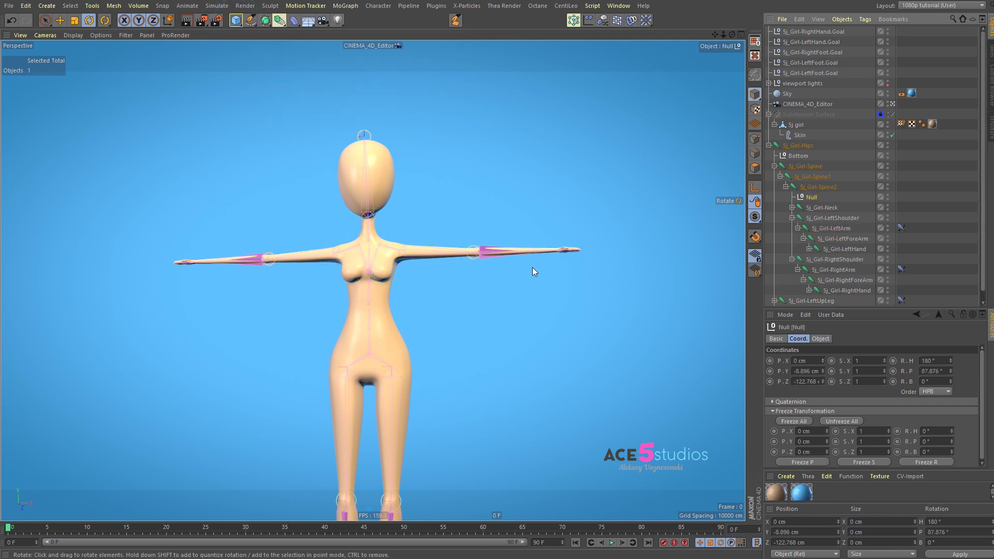
pyautogui.hotkey('alt', '0')
# Rename the Spine2 null Top and move the Top and Bottom nulls out of the joint hierarchy, above Sj_Girl-Hips
pyautogui.doubleClick(813, 198)
pyautogui.write('Top')
pyautogui.press('Return')
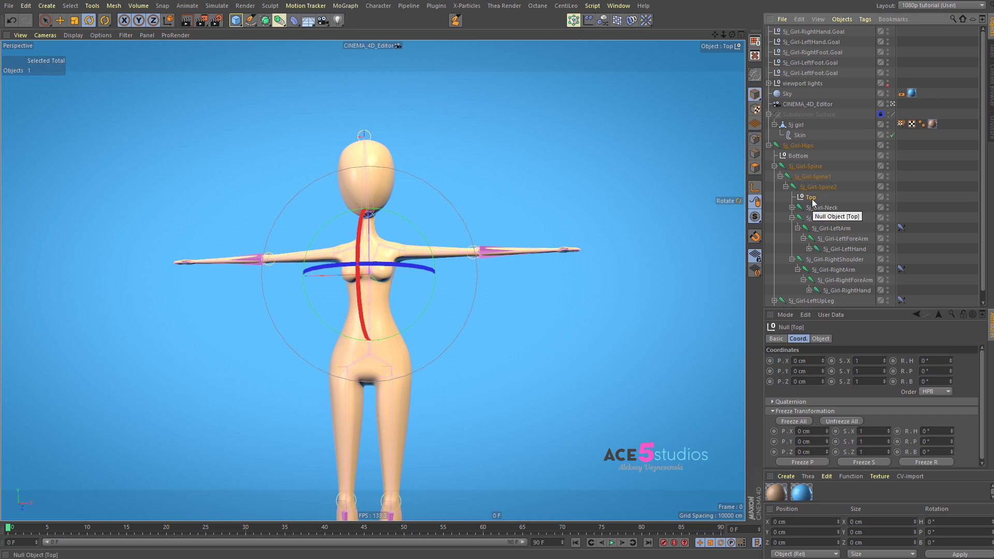
pyautogui.moveTo(812, 202); pyautogui.dragTo(788, 155)
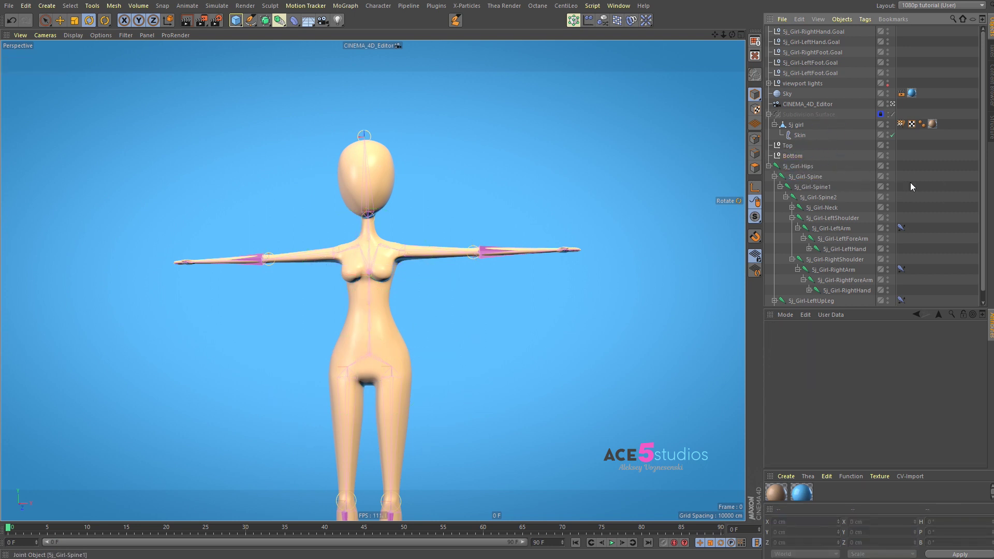
# Toggle the viewport visibility of the Sj_Girl-Hips joint and the Sj girl mesh off and on again
pyautogui.click(887, 164)
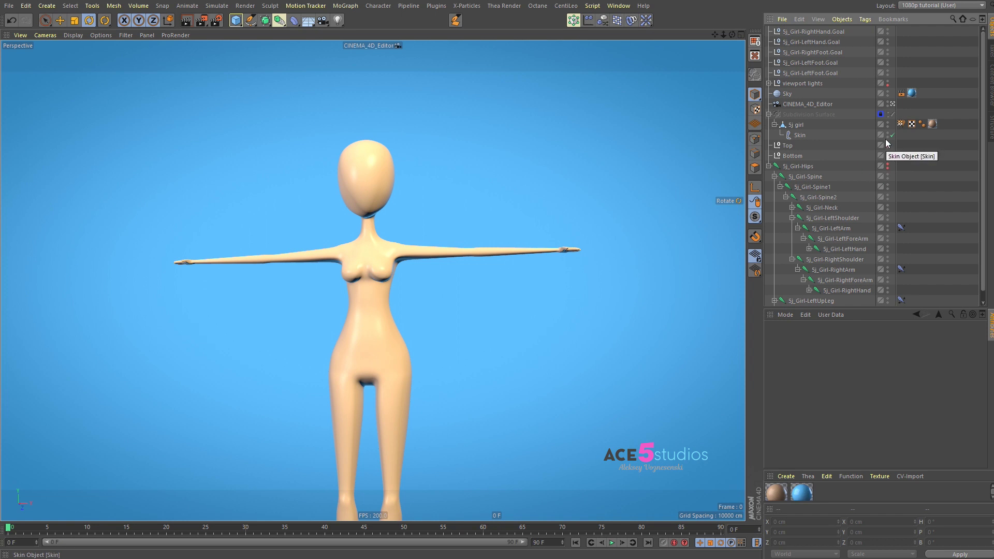
pyautogui.click(887, 123)
pyautogui.click(887, 123)
pyautogui.click(887, 165)
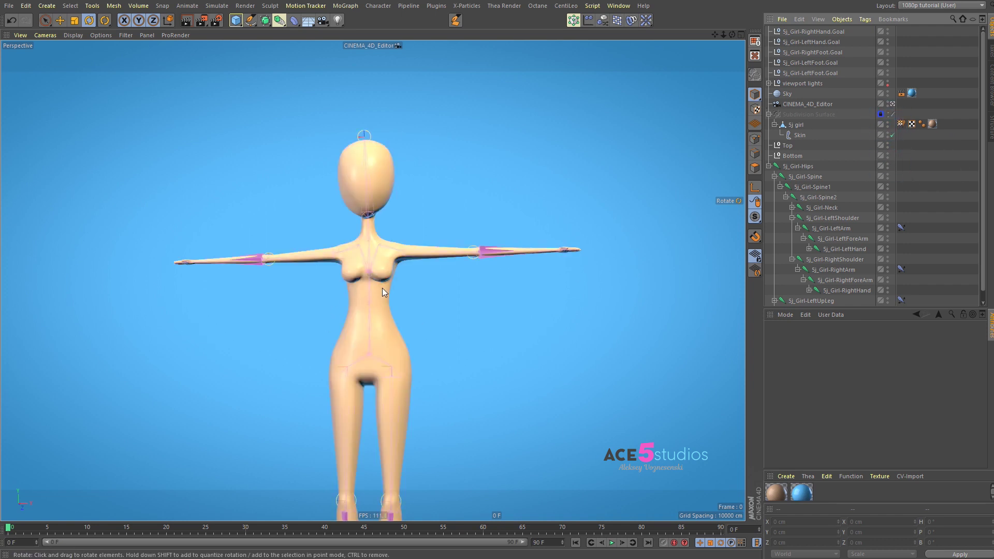
# Try to select the body in the viewport and the greyed-out Subdivision Surface, and view its layer in the Layer Manager
pyautogui.click(369, 295)
pyautogui.click(370, 323)
pyautogui.click(819, 115)
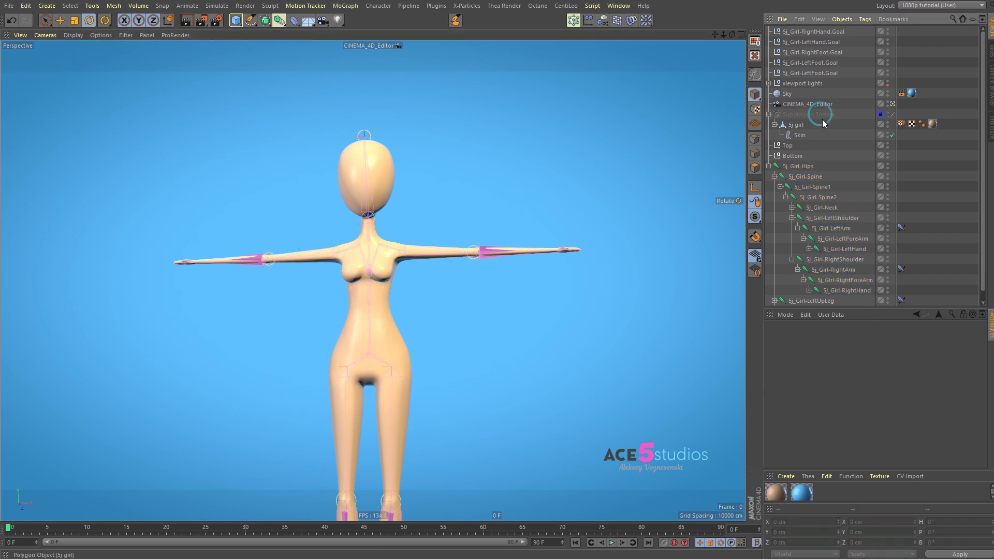
pyautogui.hotkey('shift', 'F4')
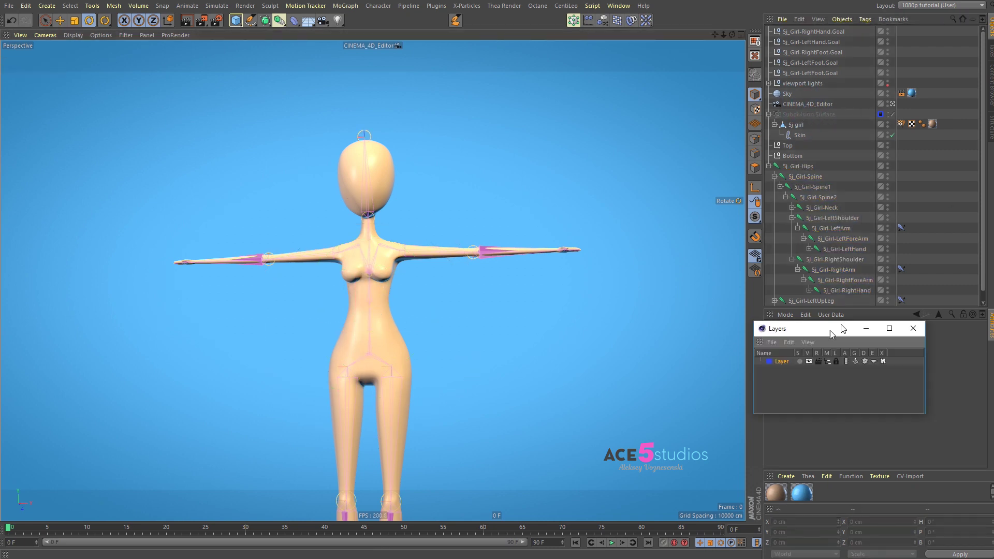
pyautogui.moveTo(782, 366); pyautogui.dragTo(861, 352)
pyautogui.hotkey('shift', 'F4')
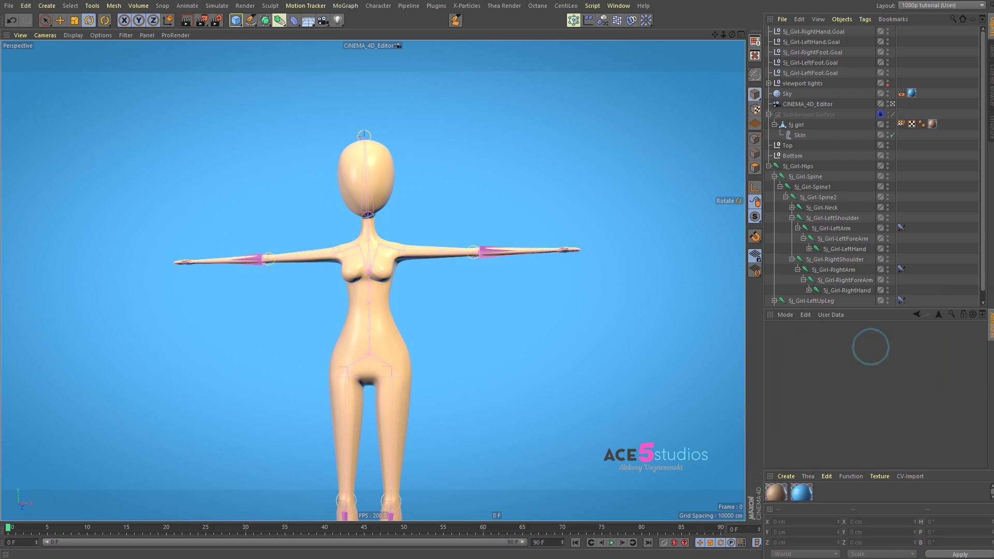
# Pick the spine joint, the left arm joint and the background in the viewport to check what can be selected
pyautogui.click(370, 293)
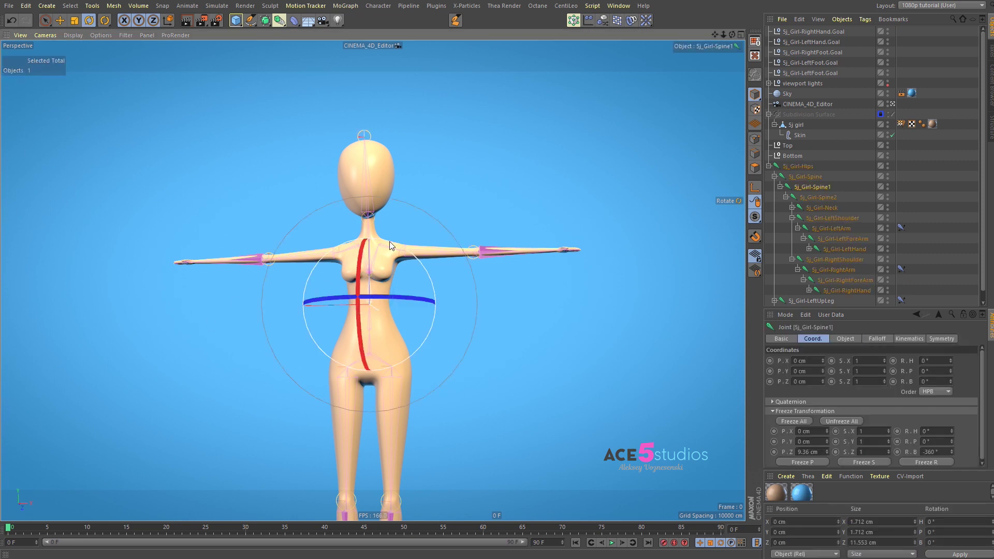
pyautogui.click(421, 249)
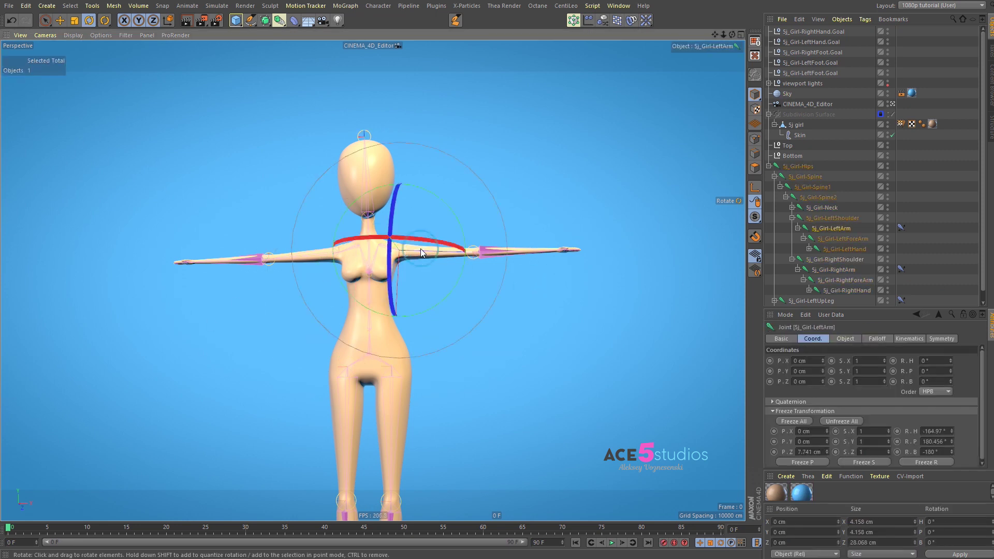
pyautogui.click(571, 316)
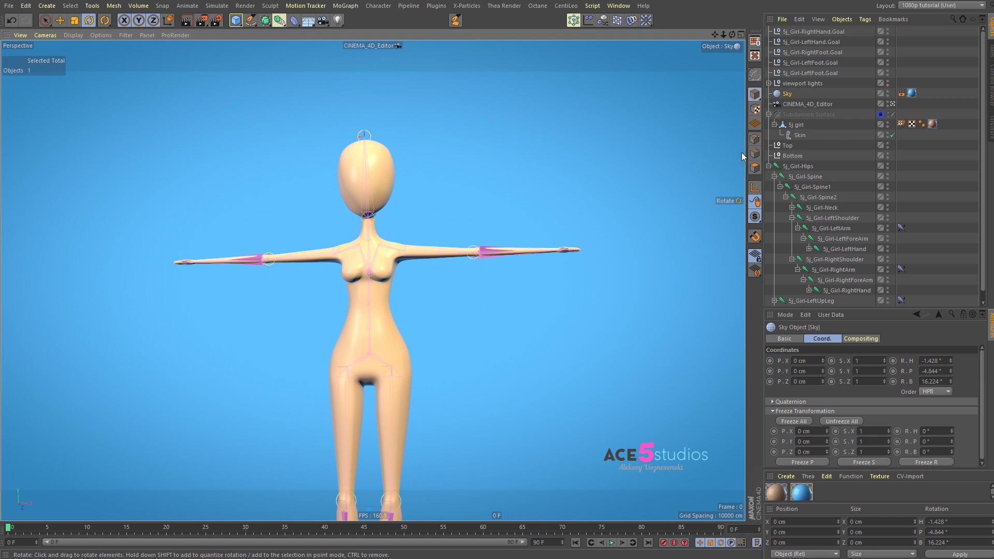
# Hide the Sj girl mesh and the Sj_Girl-Hips joints, and frame the remaining nulls in the Right view of the four-view layout
pyautogui.click(888, 125)
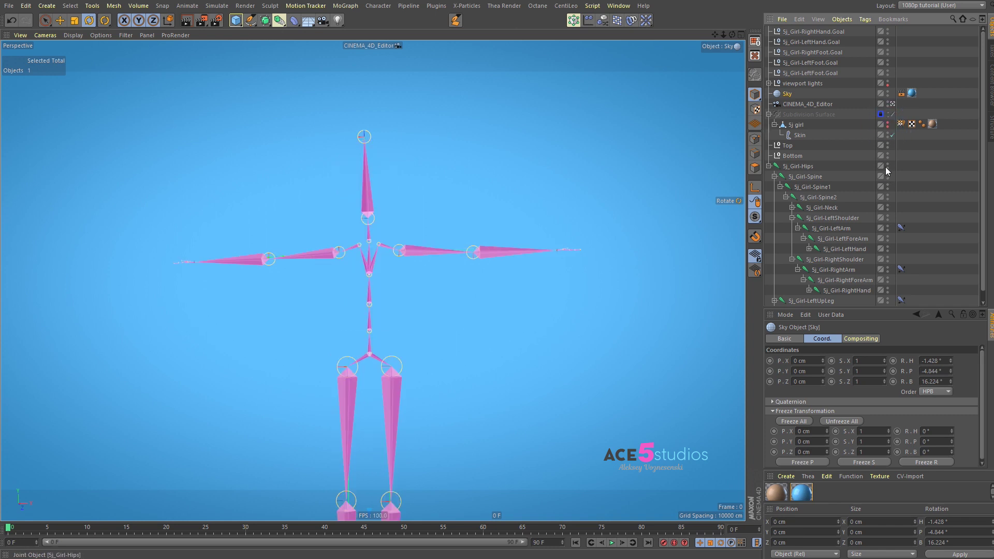
pyautogui.click(887, 166)
pyautogui.middleClick(357, 256)
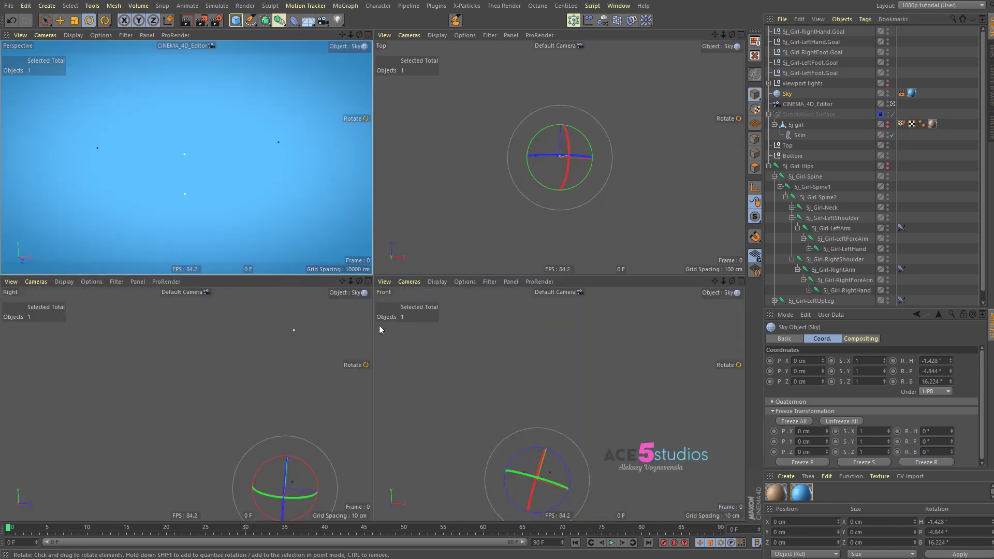
pyautogui.keyDown('alt'); pyautogui.moveTo(276, 359); pyautogui.dragTo(245, 457, button='middle'); pyautogui.keyUp('alt')
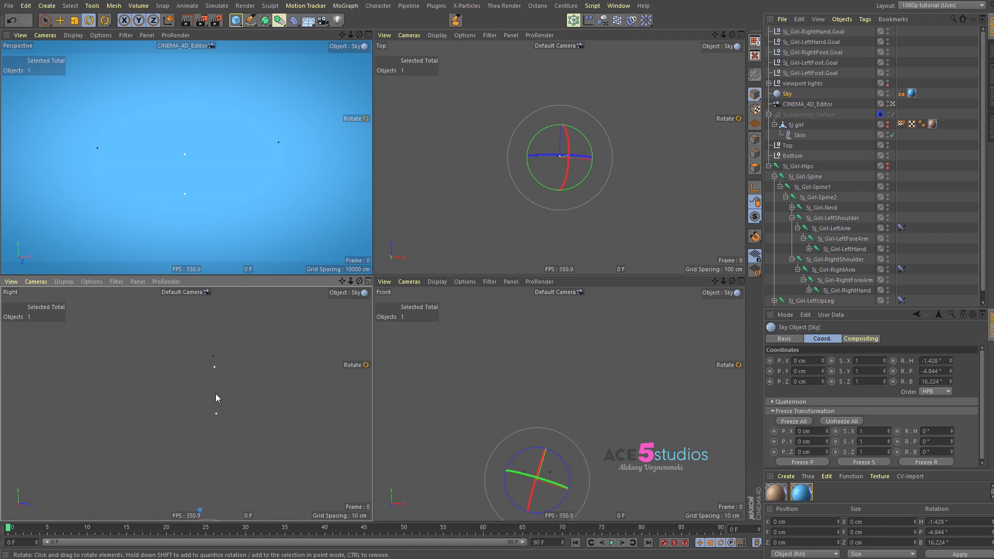
pyautogui.keyDown('alt'); pyautogui.moveTo(216, 393); pyautogui.dragTo(235, 397, button='right'); pyautogui.keyUp('alt')
# Select the Top and Bottom nulls in turn to locate both in the Right view
pyautogui.click(235, 396)
pyautogui.click(216, 429)
pyautogui.click(212, 348)
pyautogui.click(789, 155)
pyautogui.click(788, 145)
pyautogui.click(789, 156)
# Activate the Pen tool with the Bezier type and enable snapping with Axis Snap
pyautogui.click(251, 21)
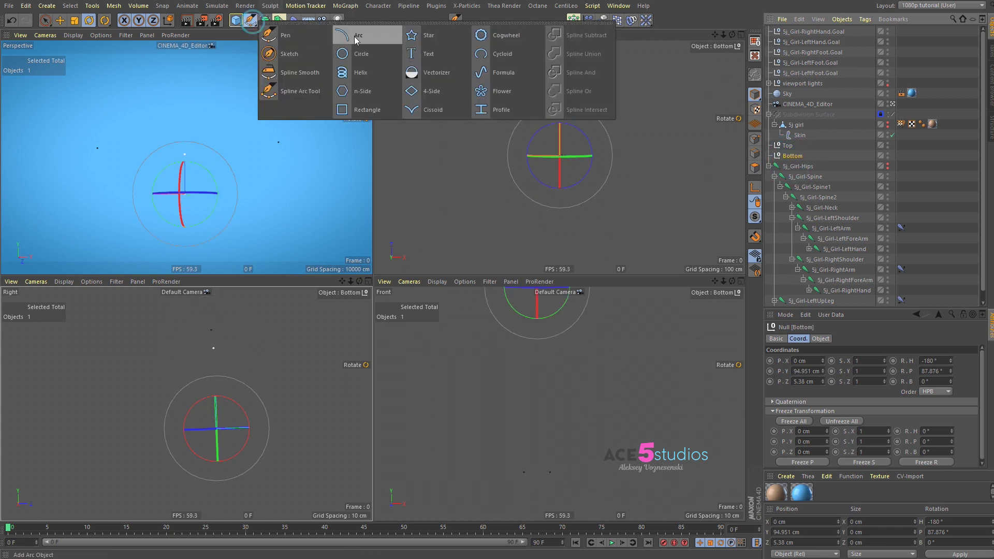
pyautogui.click(274, 31)
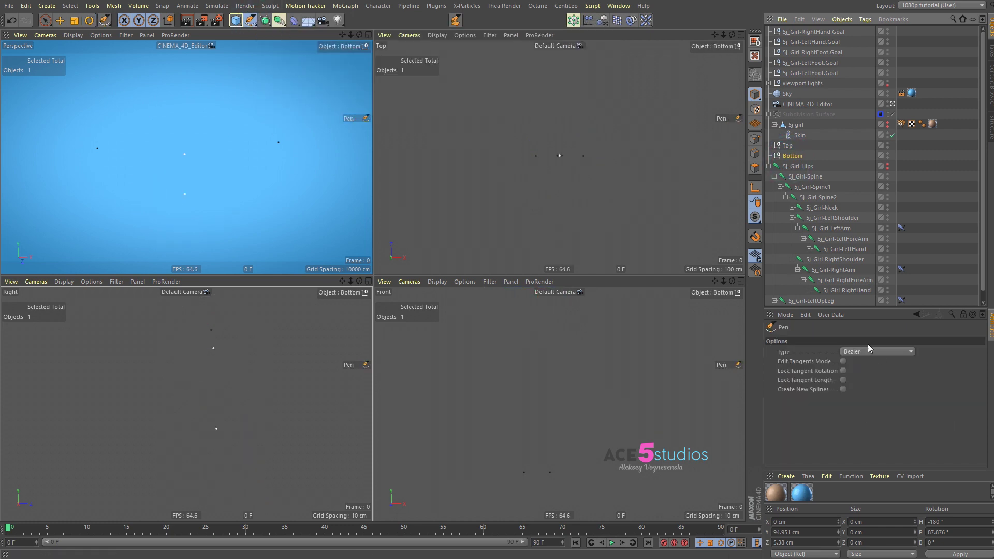
pyautogui.click(755, 237)
pyautogui.moveTo(793, 240); pyautogui.dragTo(638, 231)
pyautogui.click(635, 238)
pyautogui.click(640, 345)
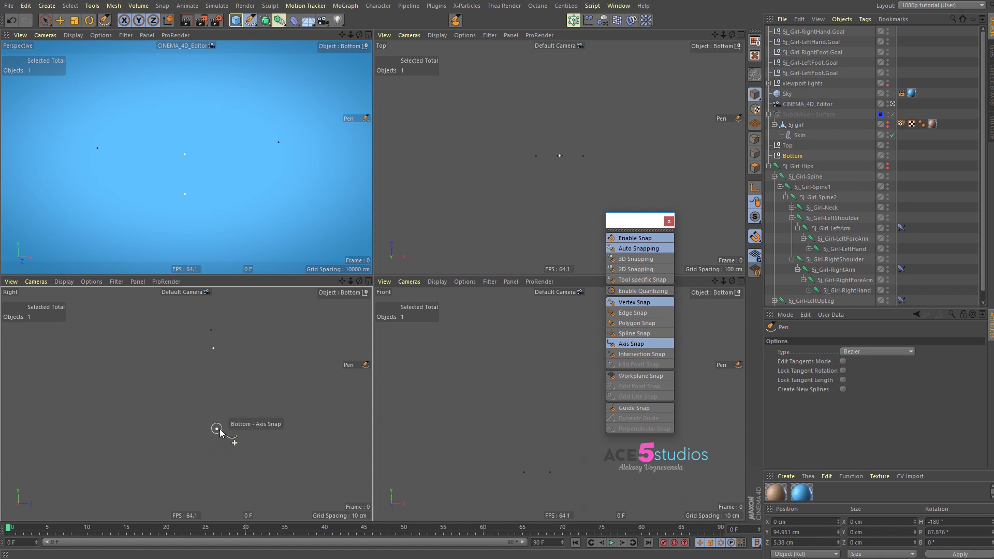
# Draw a two-point Bezier spline in the Right view, snapped from the Bottom null to the Top null
pyautogui.moveTo(216, 431); pyautogui.dragTo(217, 408)
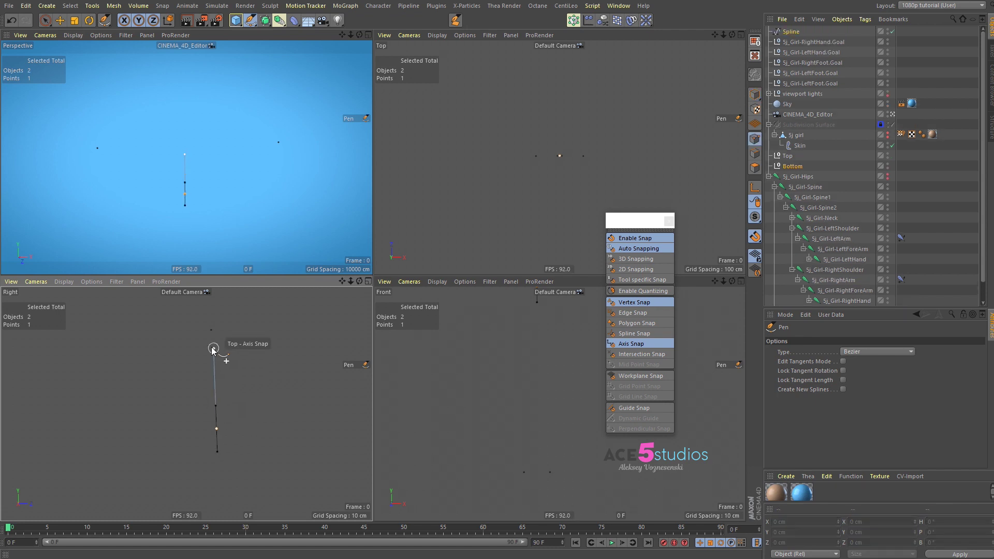
pyautogui.moveTo(213, 348); pyautogui.dragTo(212, 314)
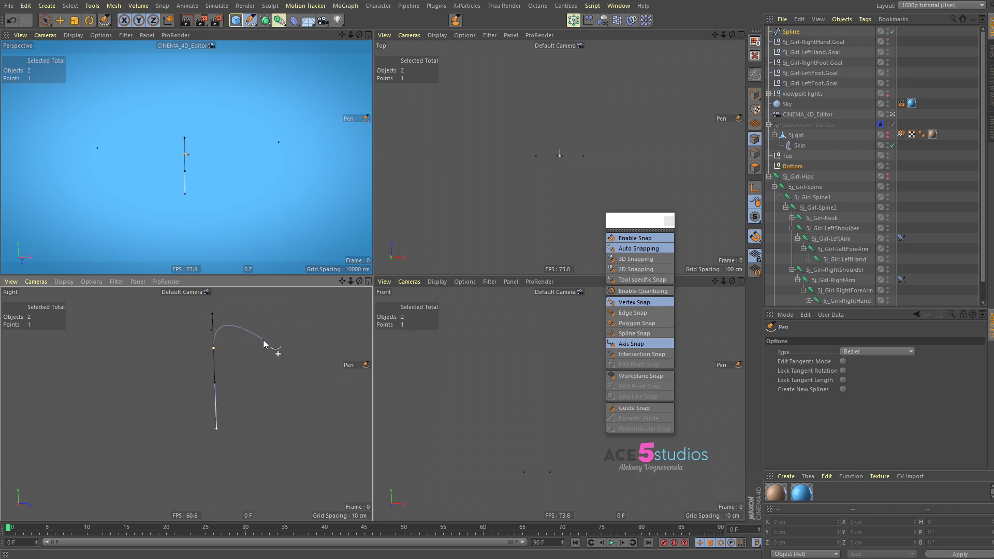
pyautogui.hotkey('ctrl', 'z')
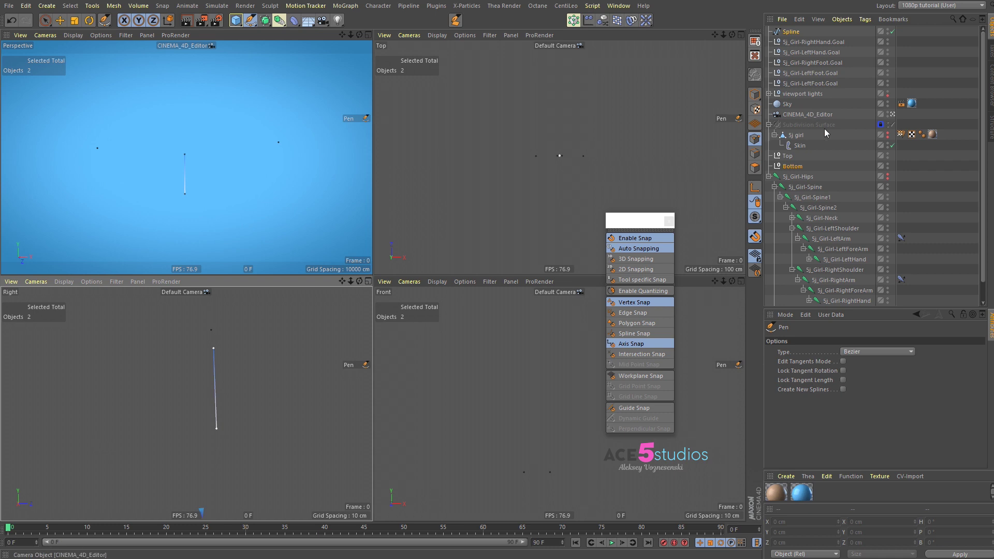
# Show the Sj_Girl-Hips joints and the Sj girl mesh again, return to the full Perspective view and close the snap palette
pyautogui.click(886, 175)
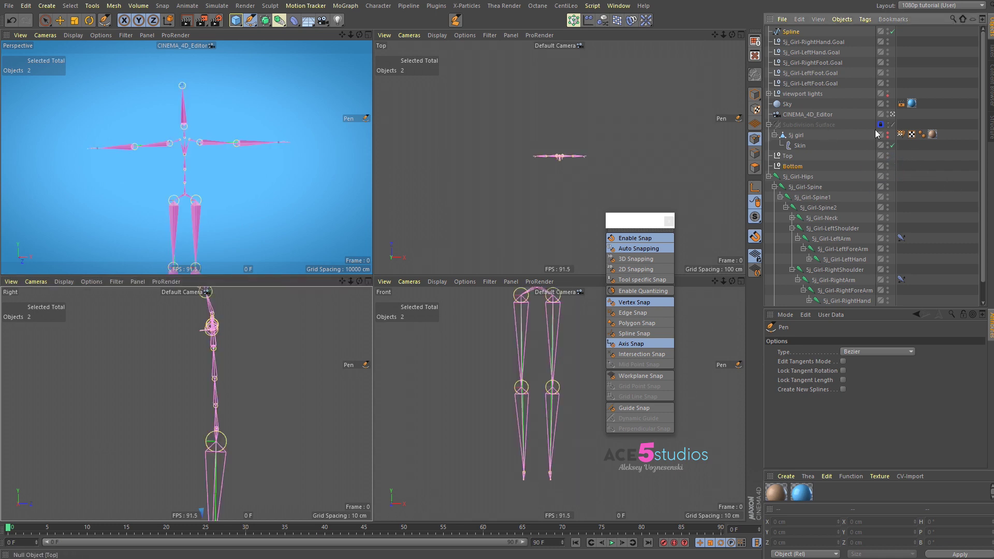
pyautogui.click(888, 136)
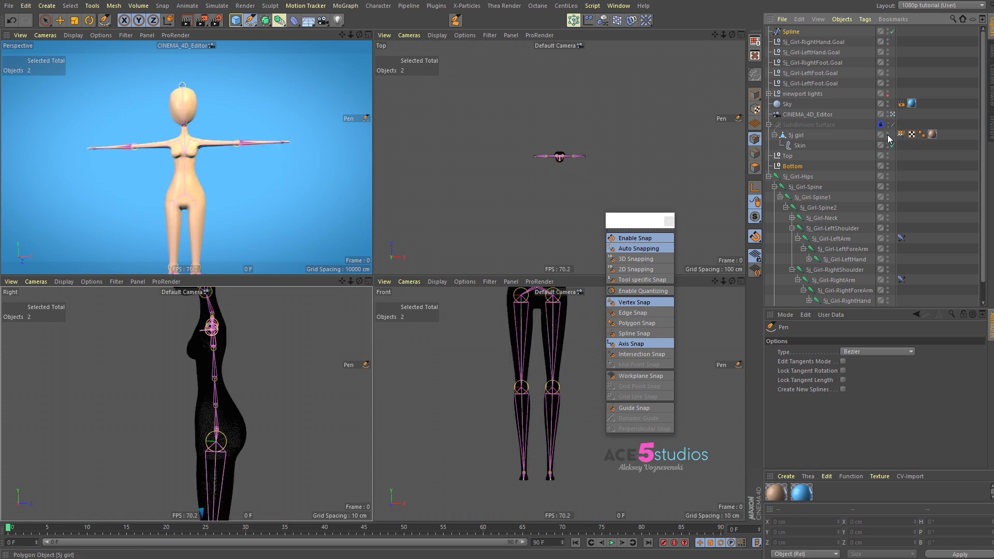
pyautogui.middleClick(192, 93)
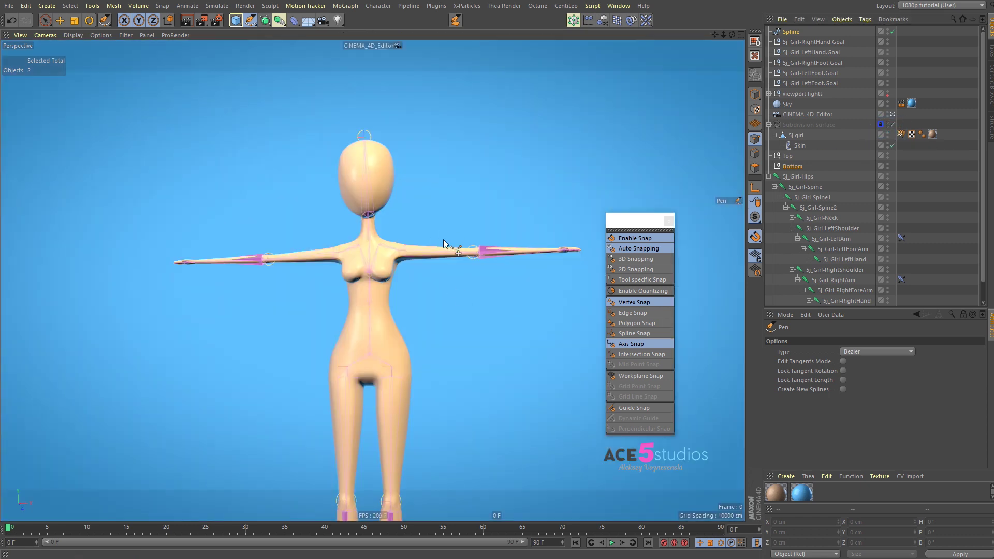
pyautogui.keyDown('alt'); pyautogui.moveTo(427, 271); pyautogui.dragTo(346, 260); pyautogui.keyUp('alt')
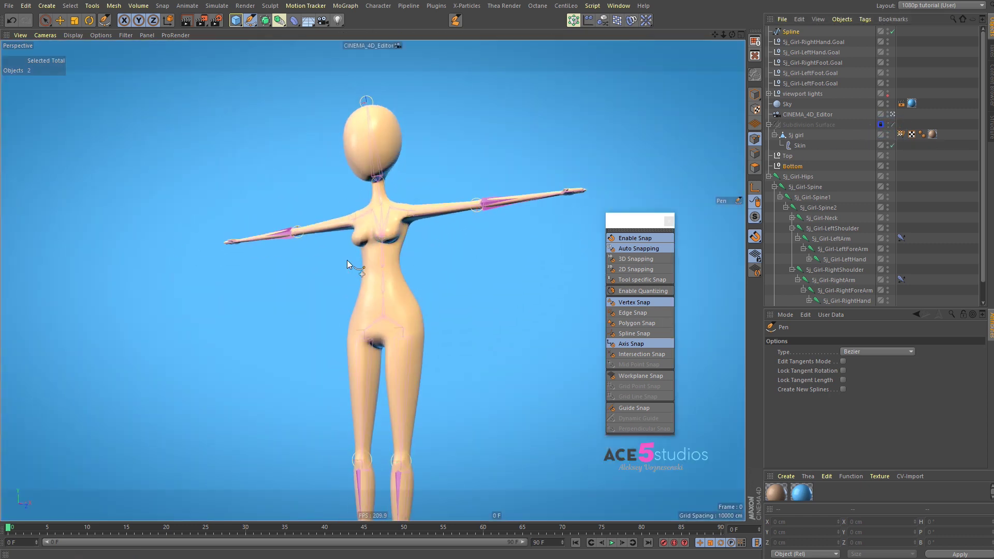
pyautogui.click(669, 221)
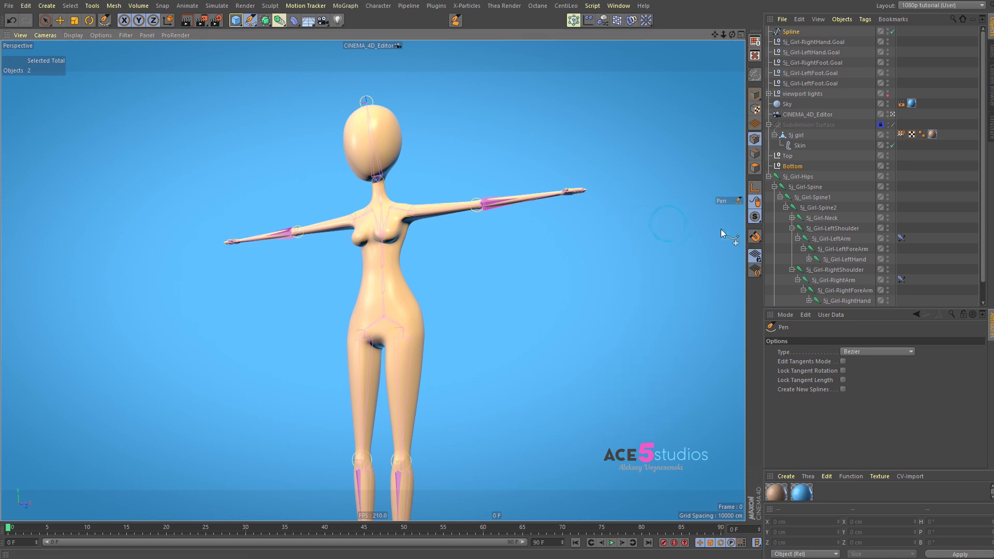
# Add an IK-Spline character tag to the Sj_Girl-Hips joint
pyautogui.click(803, 178)
pyautogui.rightClick(803, 183)
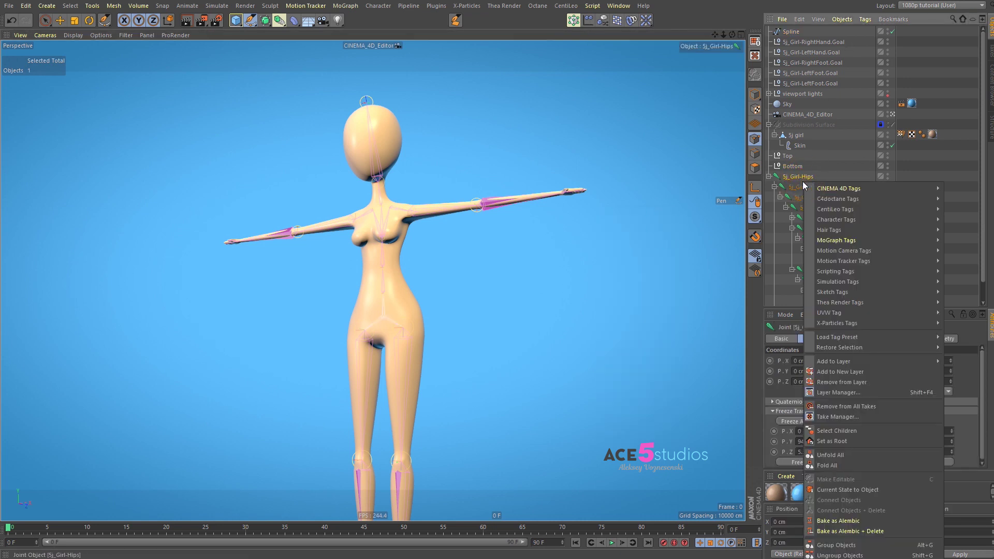
pyautogui.click(830, 166)
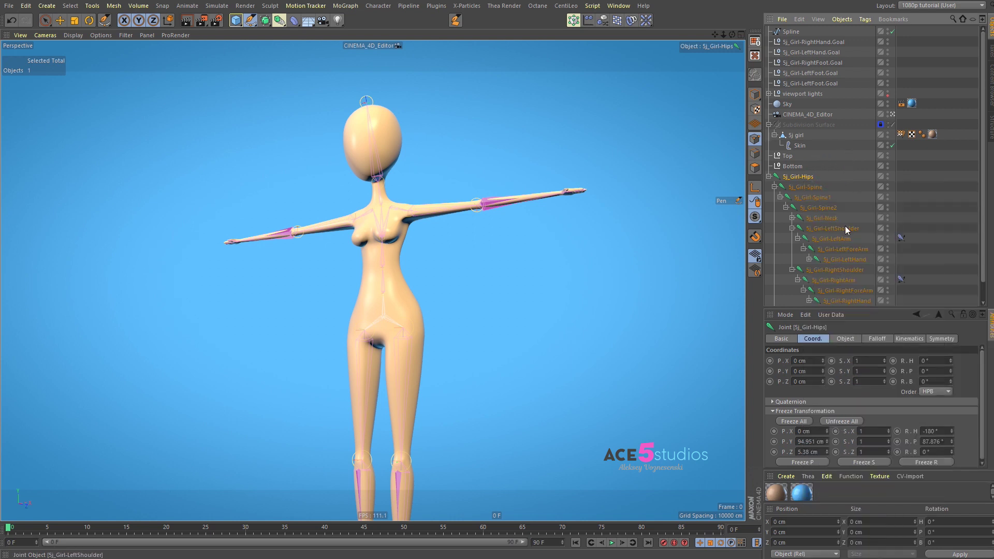
pyautogui.keyDown('alt'); pyautogui.moveTo(388, 370); pyautogui.dragTo(363, 267, button='middle'); pyautogui.keyUp('alt')
pyautogui.keyDown('alt'); pyautogui.moveTo(363, 267); pyautogui.dragTo(376, 165); pyautogui.keyUp('alt')
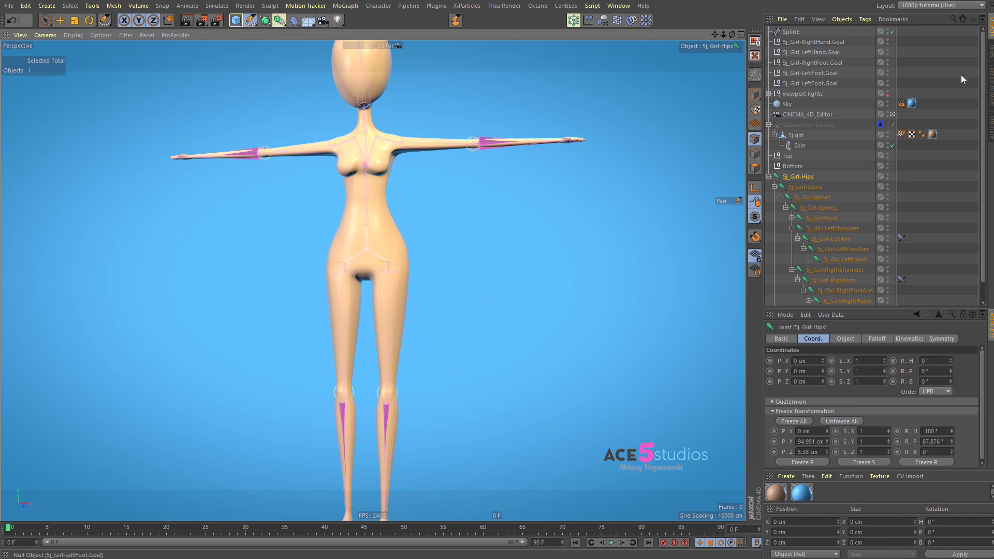
pyautogui.rightClick(796, 176)
pyautogui.moveTo(847, 217)
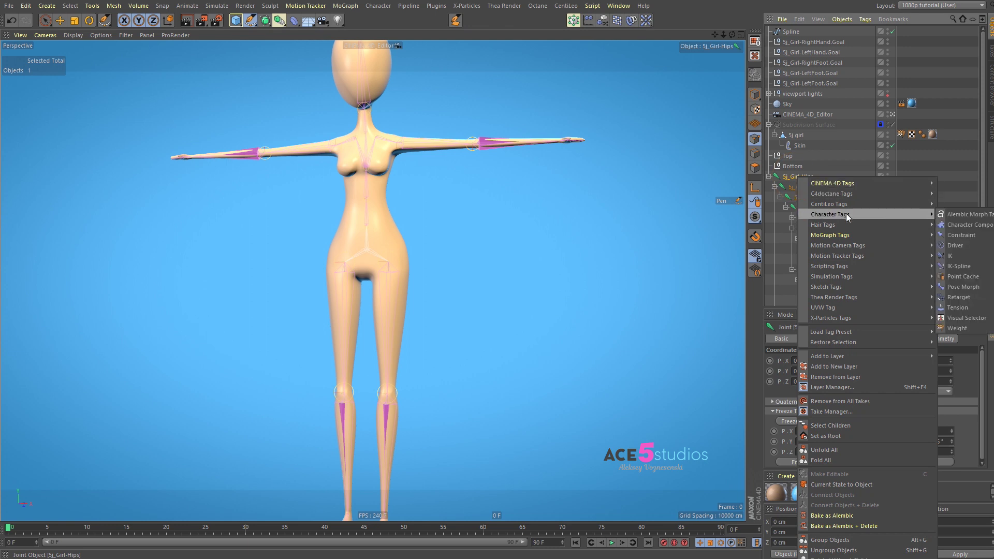
pyautogui.click(958, 266)
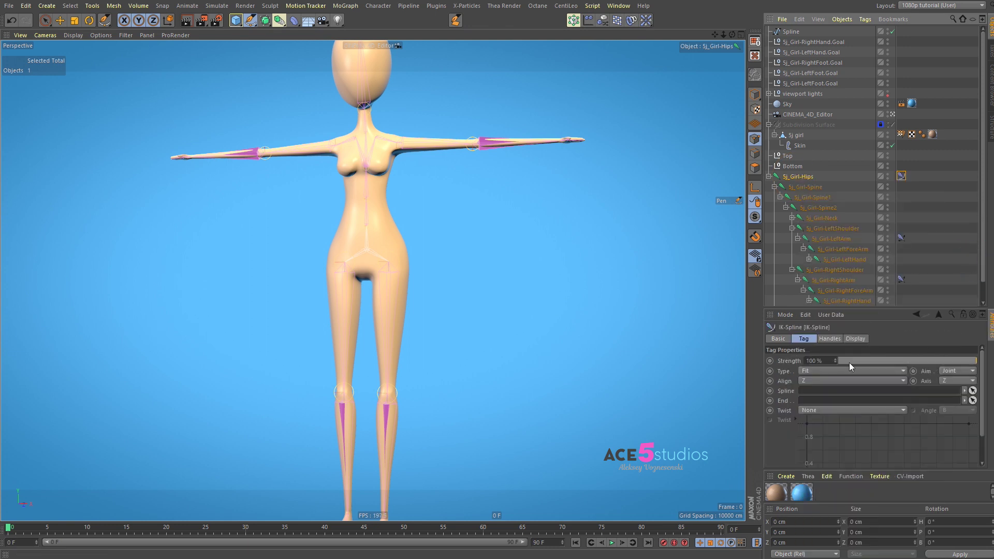
# Assign Spline as the IK-Spline tag's spline and Sj_Girl-Spine2 as its end joint
pyautogui.moveTo(791, 33); pyautogui.dragTo(817, 396)
pyautogui.moveTo(817, 209); pyautogui.dragTo(832, 402)
pyautogui.click(864, 167)
pyautogui.click(795, 136)
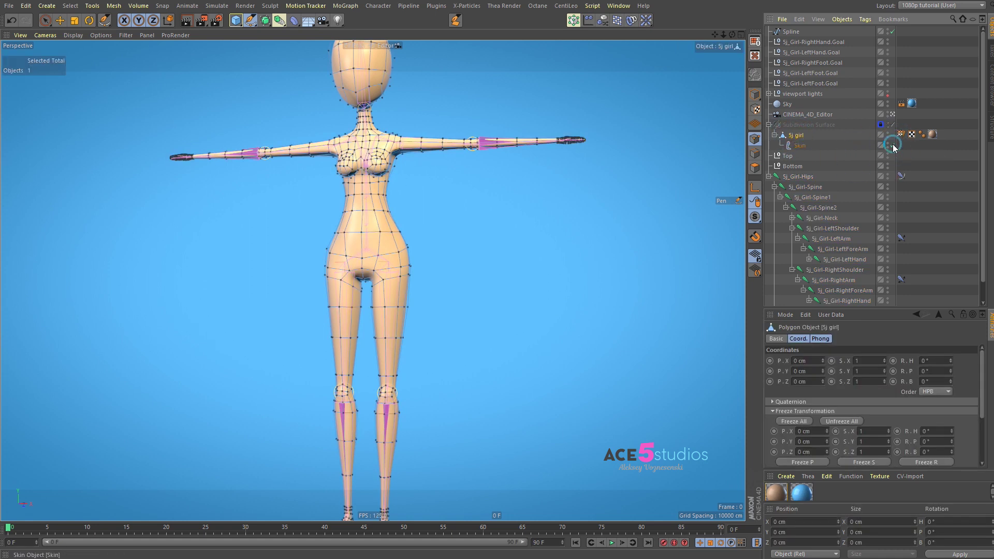
pyautogui.click(815, 155)
pyautogui.click(901, 175)
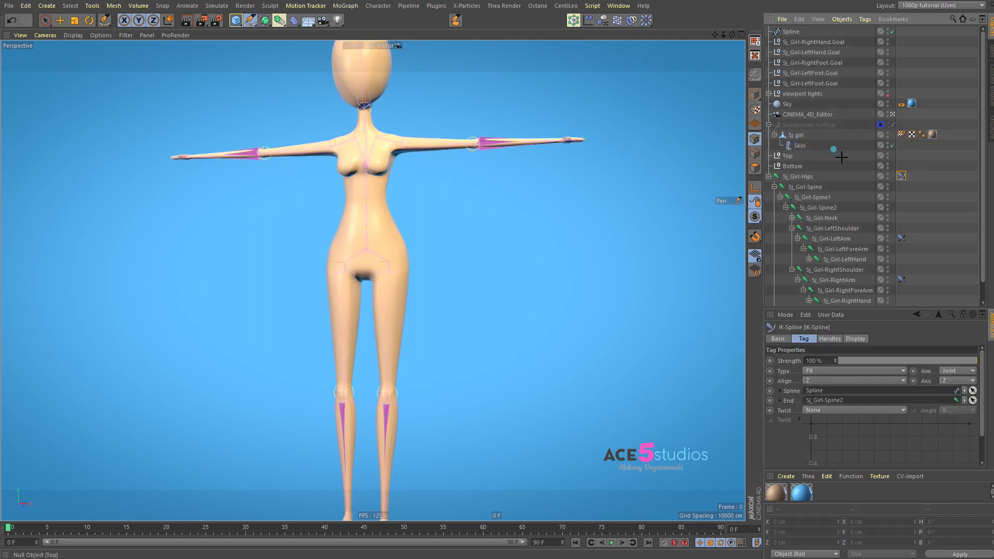
# Try to move a point of the spline at the character's torso, and undo the change
pyautogui.click(790, 32)
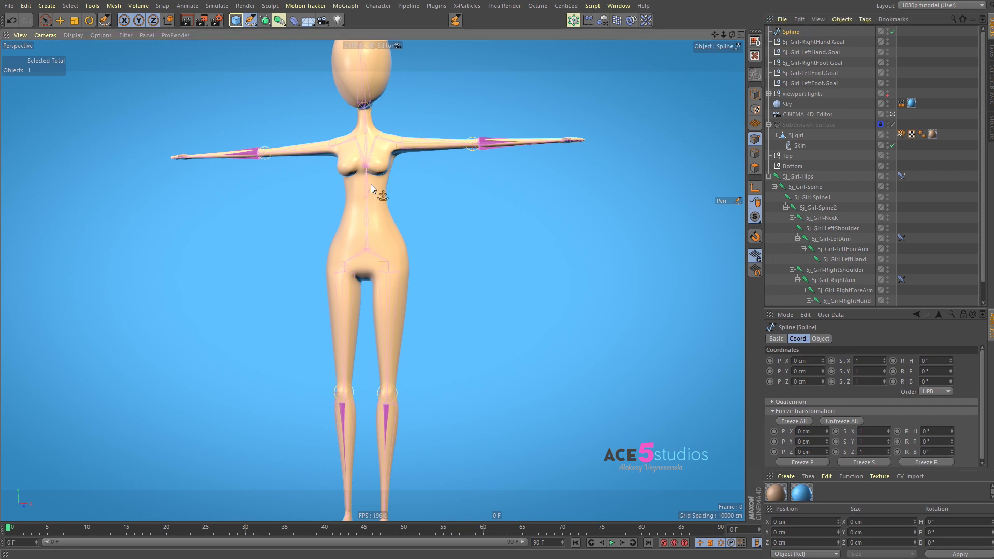
pyautogui.click(378, 222)
pyautogui.press('e')
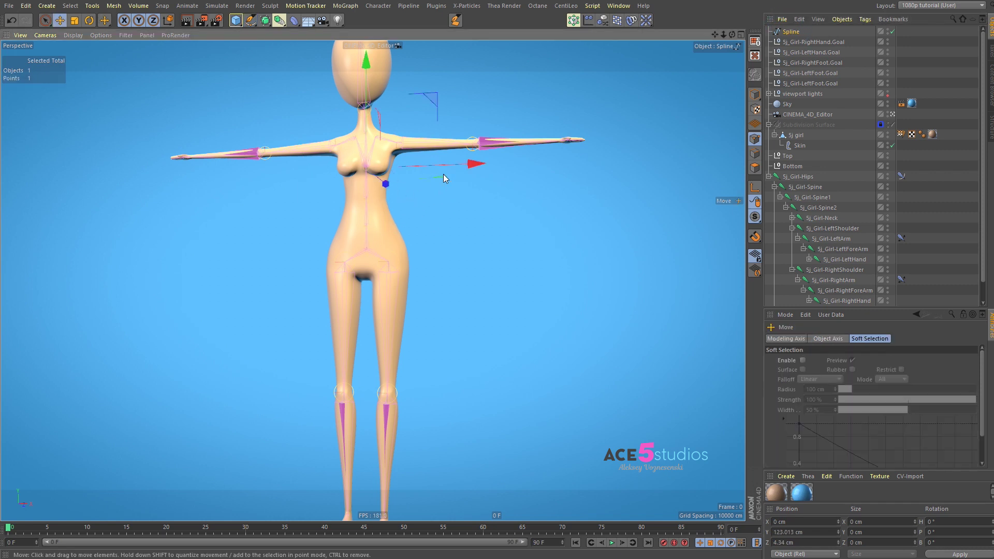
pyautogui.moveTo(324, 190); pyautogui.dragTo(354, 194)
pyautogui.hotkey('ctrl', 'z')
# Add two handles to the IK-Spline tag, linking index 0 to the Bottom null and index 1 to the Top null
pyautogui.click(901, 176)
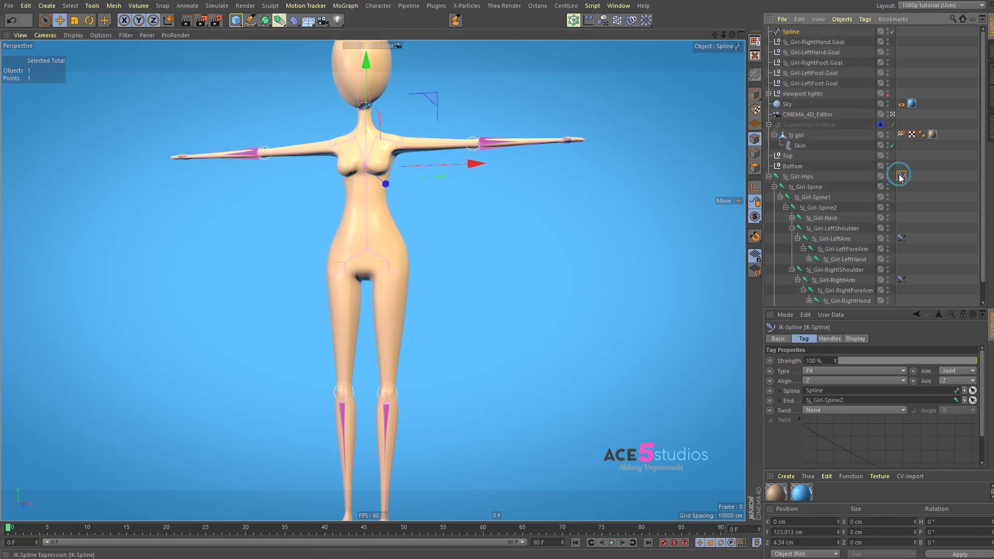
pyautogui.click(829, 338)
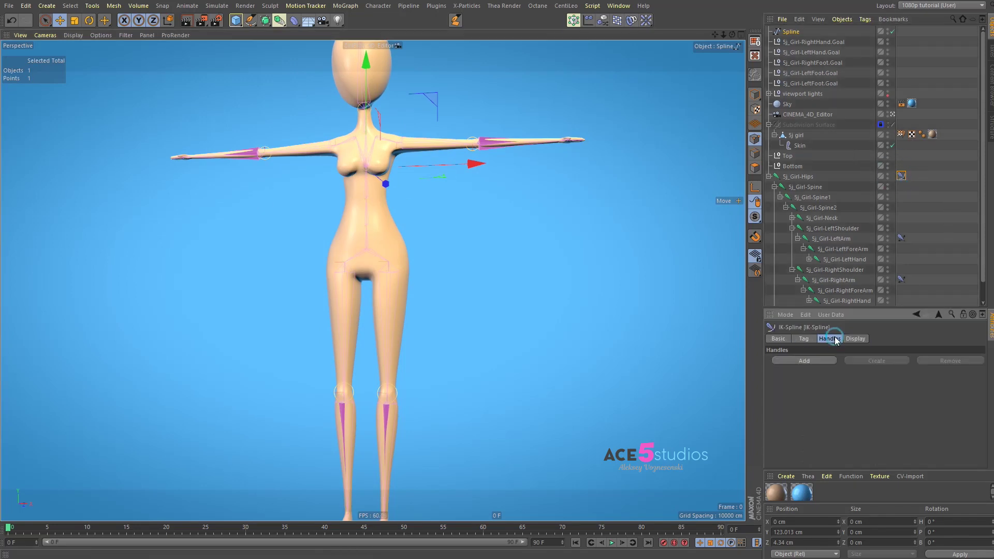
pyautogui.click(823, 363)
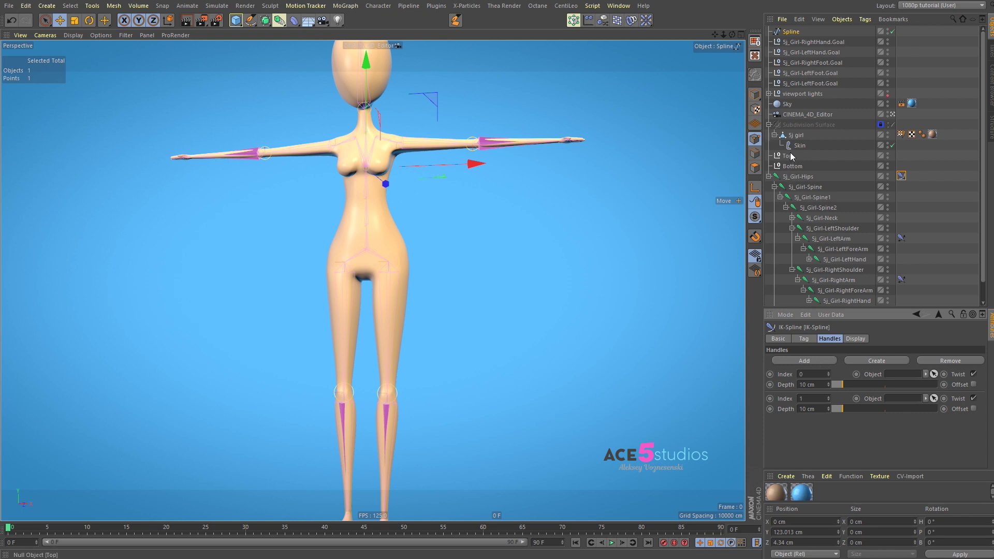
pyautogui.moveTo(790, 157); pyautogui.dragTo(866, 427)
pyautogui.moveTo(897, 377); pyautogui.dragTo(898, 400)
pyautogui.moveTo(786, 167); pyautogui.dragTo(900, 378)
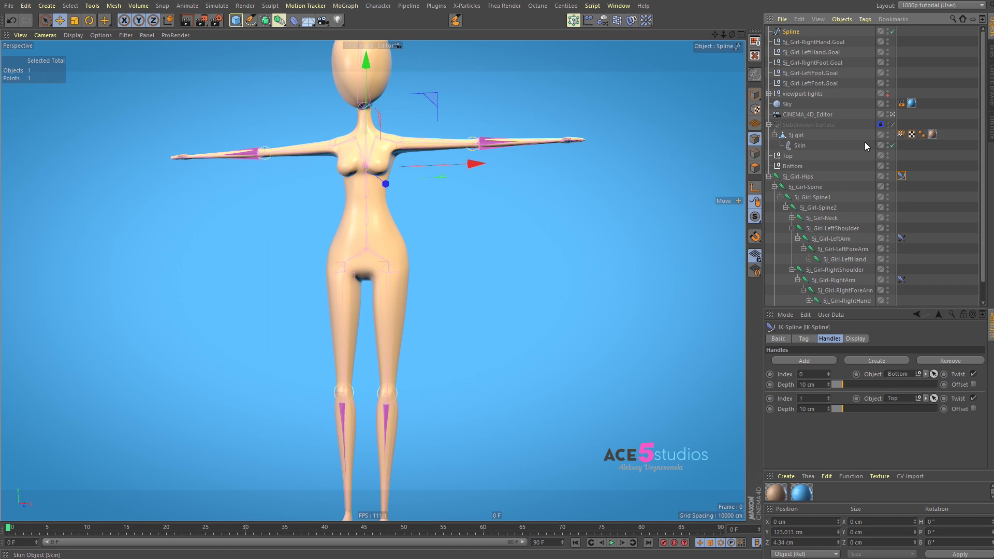
# Toggle the Skin deformer of the Sj girl mesh off and on to check its effect on the body
pyautogui.click(892, 146)
pyautogui.click(801, 136)
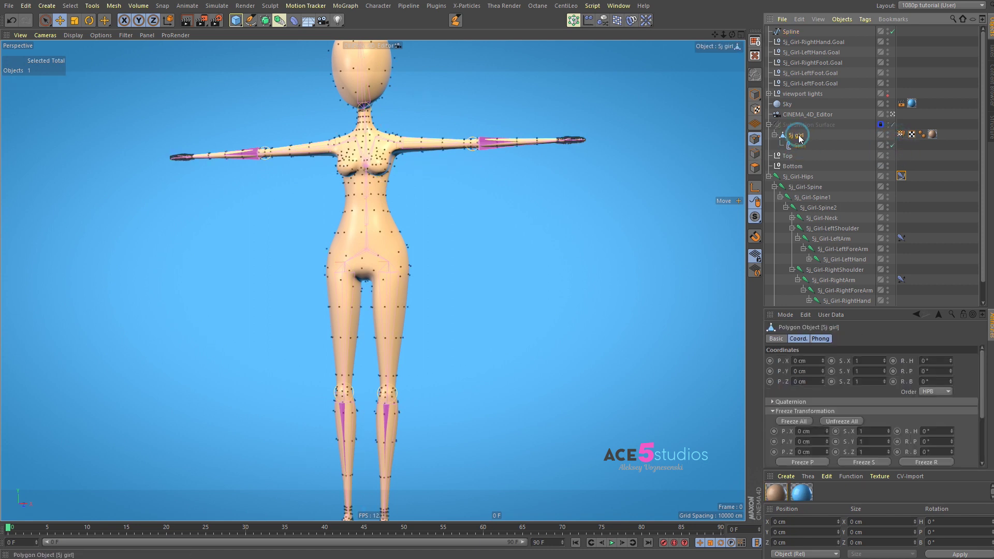
pyautogui.click(893, 146)
pyautogui.click(891, 145)
pyautogui.click(830, 129)
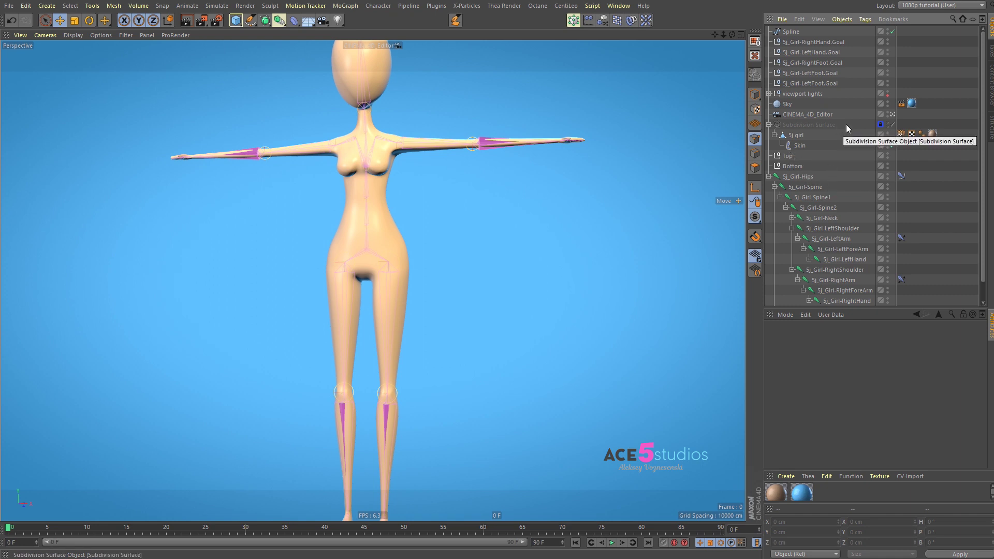
pyautogui.click(894, 144)
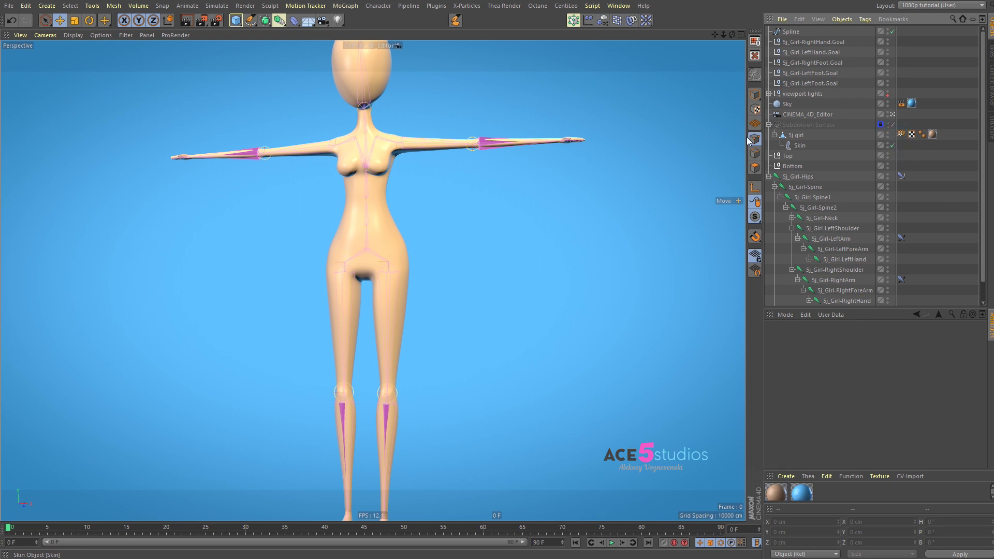
# Switch from point to model mode, select the Sj girl mesh and check its Skin deformer state
pyautogui.click(789, 135)
pyautogui.click(809, 135)
pyautogui.press('Return')
pyautogui.click(798, 135)
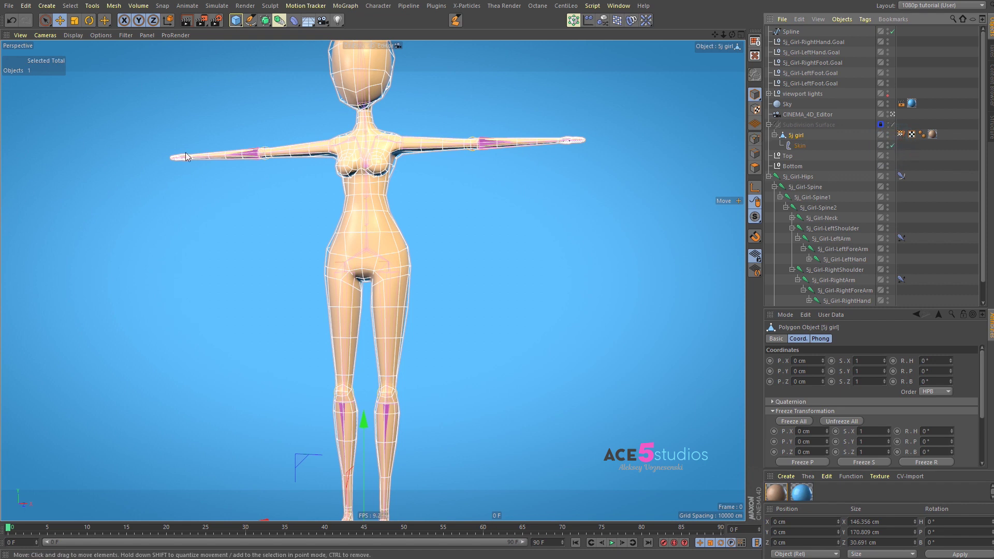
pyautogui.click(892, 145)
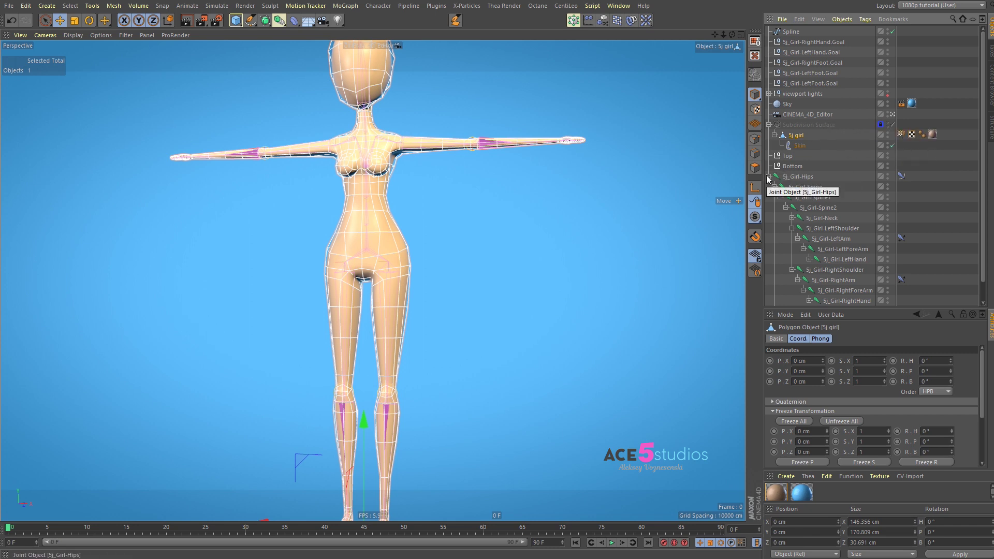
# Try moving the Bottom null to check how the spine follows, and undo the move
pyautogui.click(842, 160)
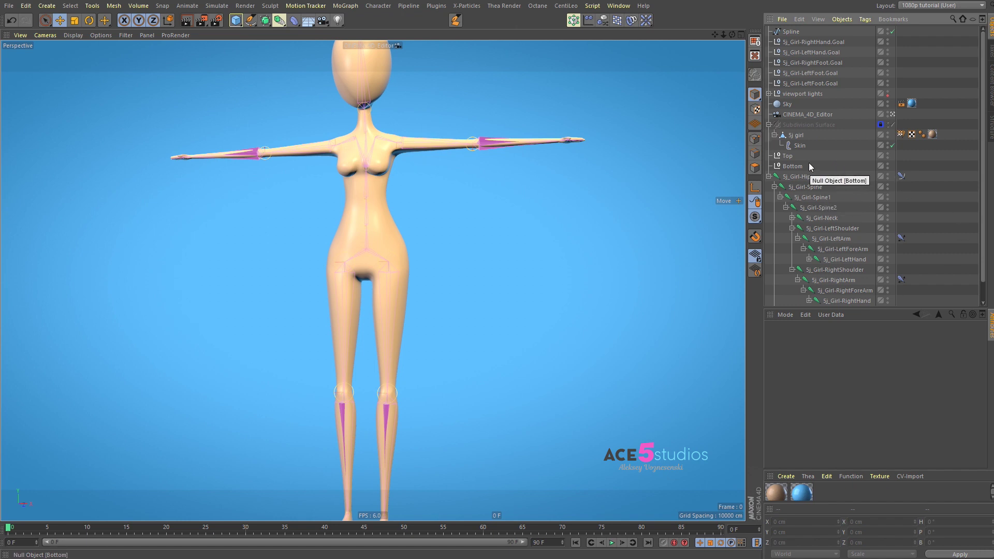
pyautogui.click(789, 155)
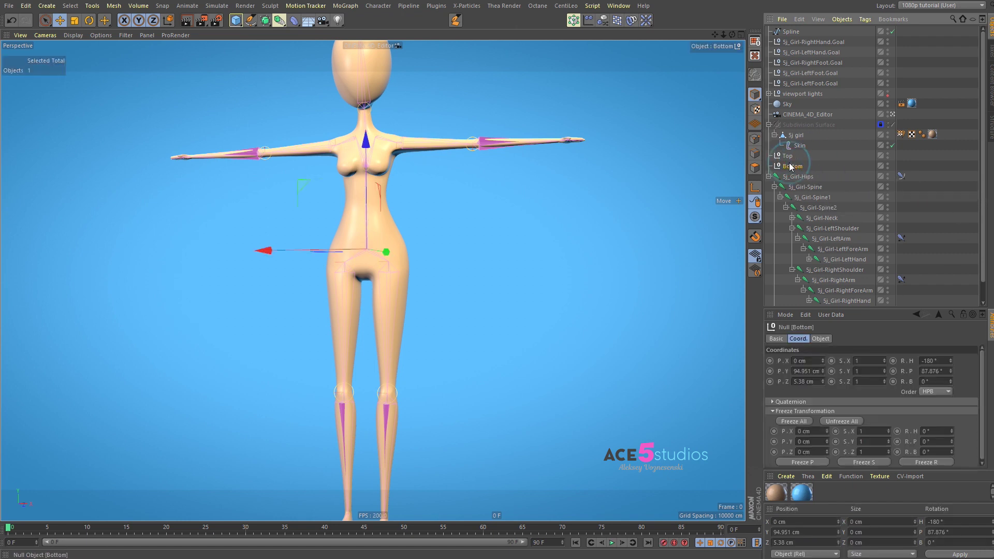
pyautogui.moveTo(359, 216); pyautogui.dragTo(325, 204)
pyautogui.hotkey('ctrl', 'z')
# Freeze all transformations of the Top and Bottom nulls together
pyautogui.click(790, 156)
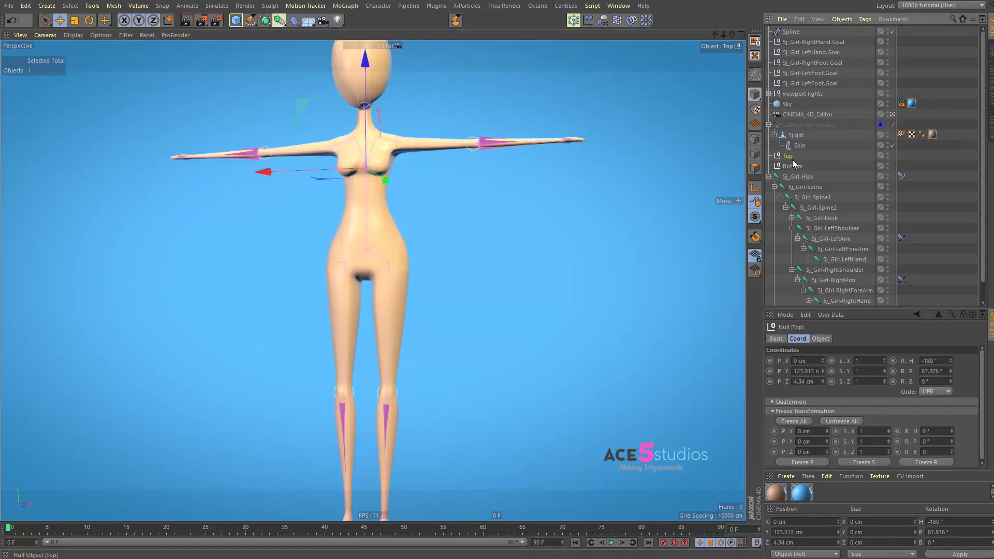
pyautogui.keyDown('ctrl'); pyautogui.click(793, 166); pyautogui.keyUp('ctrl')
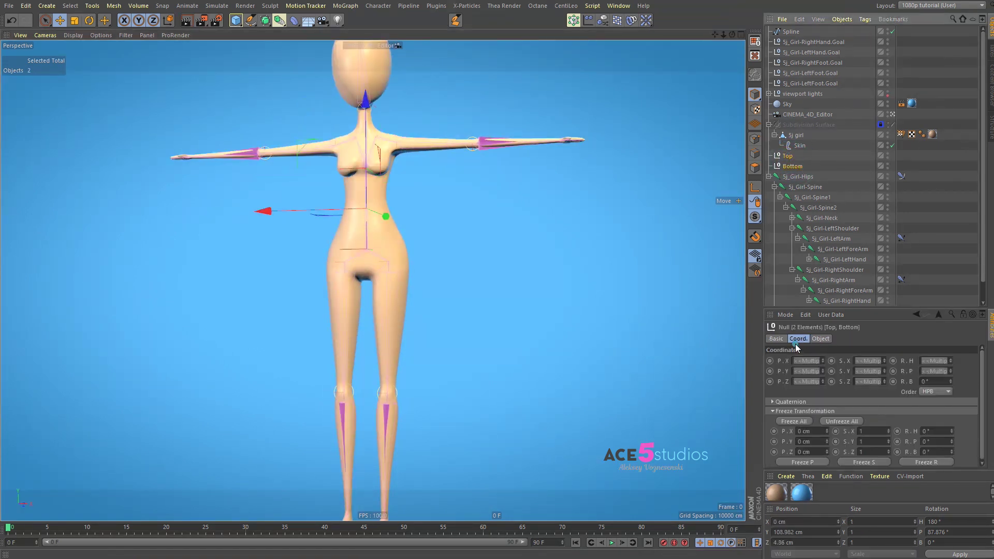
pyautogui.click(797, 423)
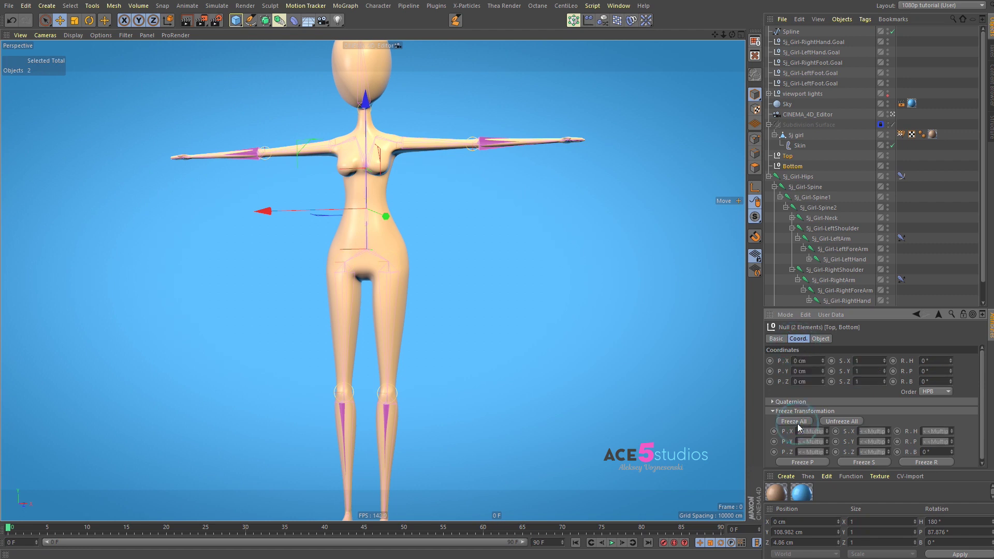
# Test the spine bend by moving the Top and Bottom nulls, and reset both nulls to their frozen positions
pyautogui.click(787, 156)
pyautogui.moveTo(348, 253); pyautogui.dragTo(398, 253)
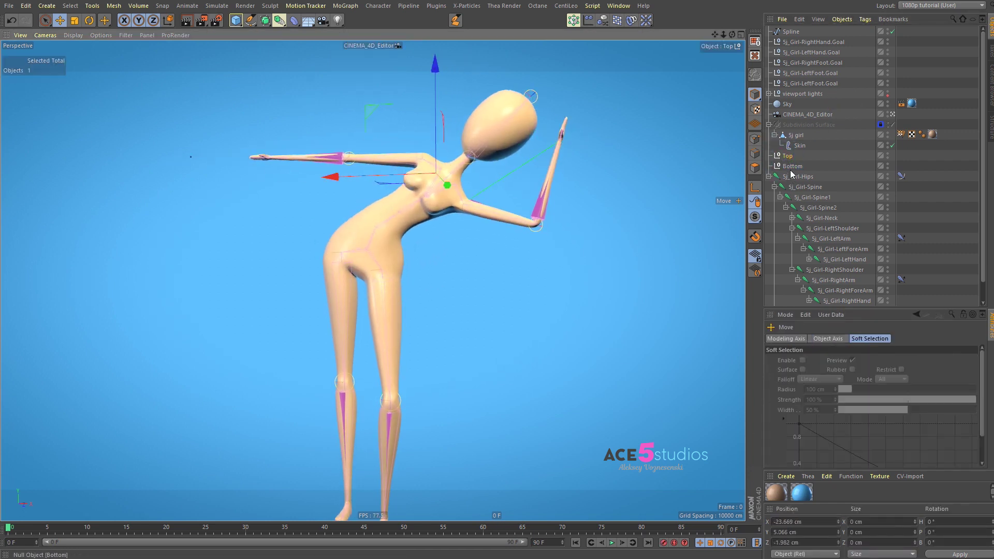
pyautogui.click(788, 167)
pyautogui.moveTo(487, 325); pyautogui.dragTo(398, 300)
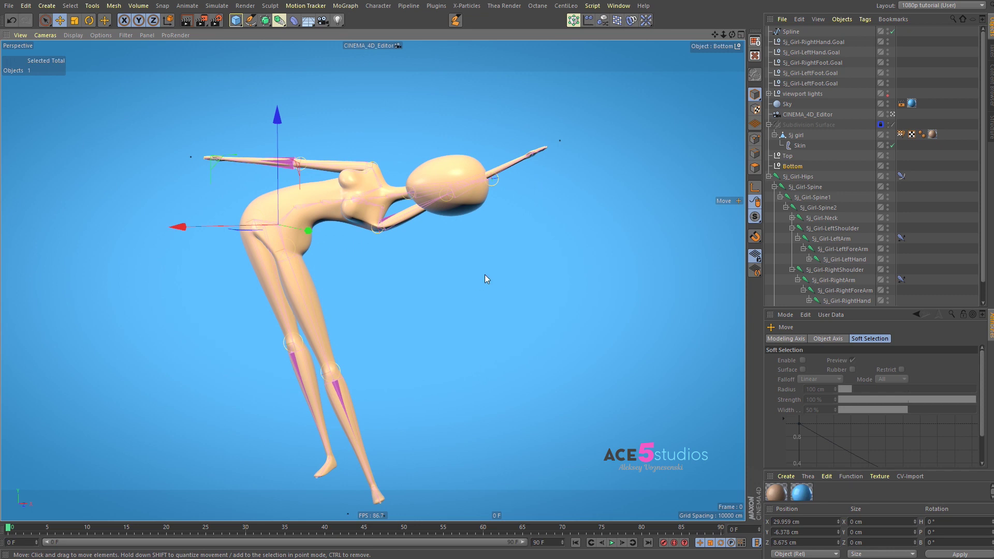
pyautogui.hotkey('alt', '0')
pyautogui.click(786, 156)
pyautogui.hotkey('alt', '0')
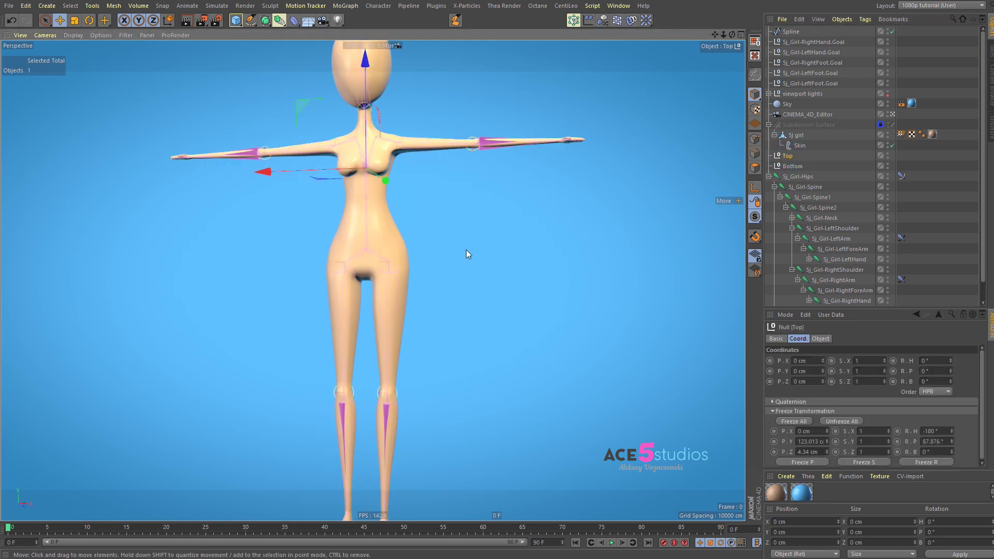
# Try rotating the Top null to check whether the spine twists, and undo the rotation
pyautogui.click(789, 156)
pyautogui.press('r')
pyautogui.moveTo(416, 148); pyautogui.dragTo(398, 138)
pyautogui.hotkey('ctrl', 'z')
pyautogui.hotkey('ctrl', 'z')
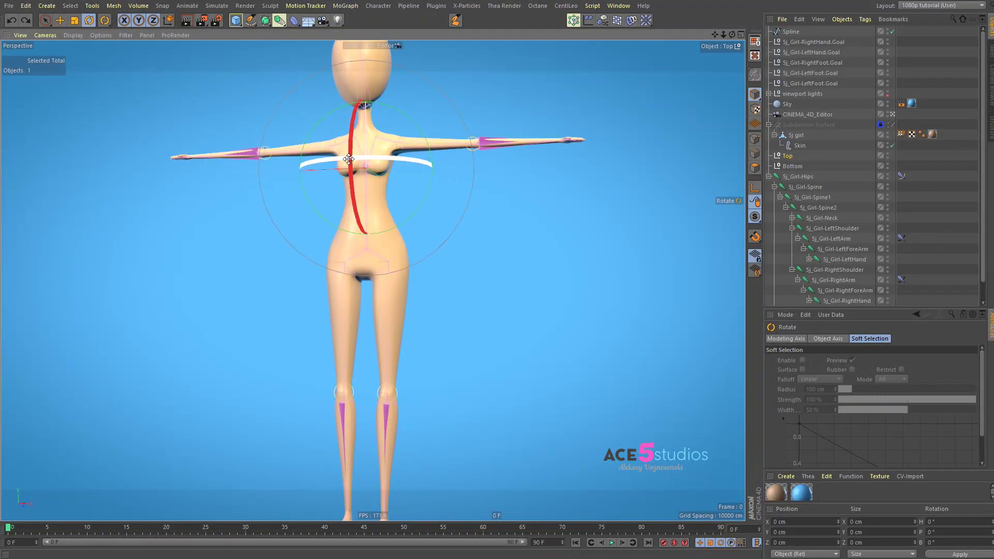
# Set the Twist mode of the hips' IK-Spline tag to Object
pyautogui.click(902, 176)
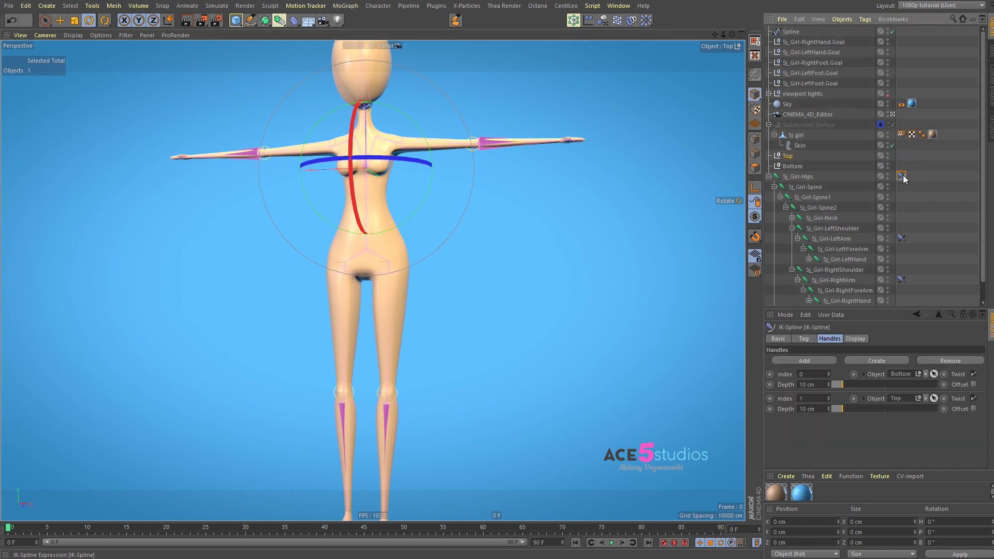
pyautogui.click(809, 338)
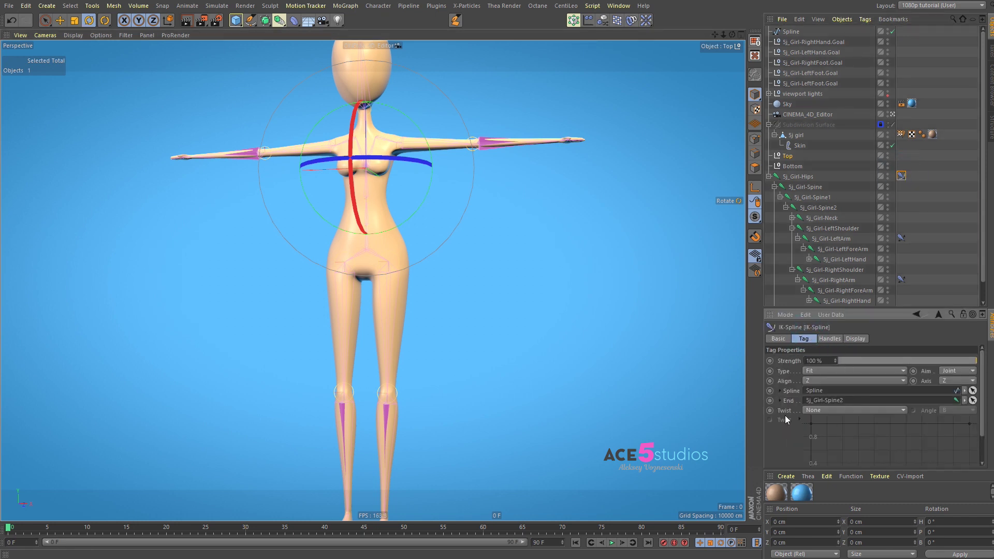
pyautogui.click(854, 411)
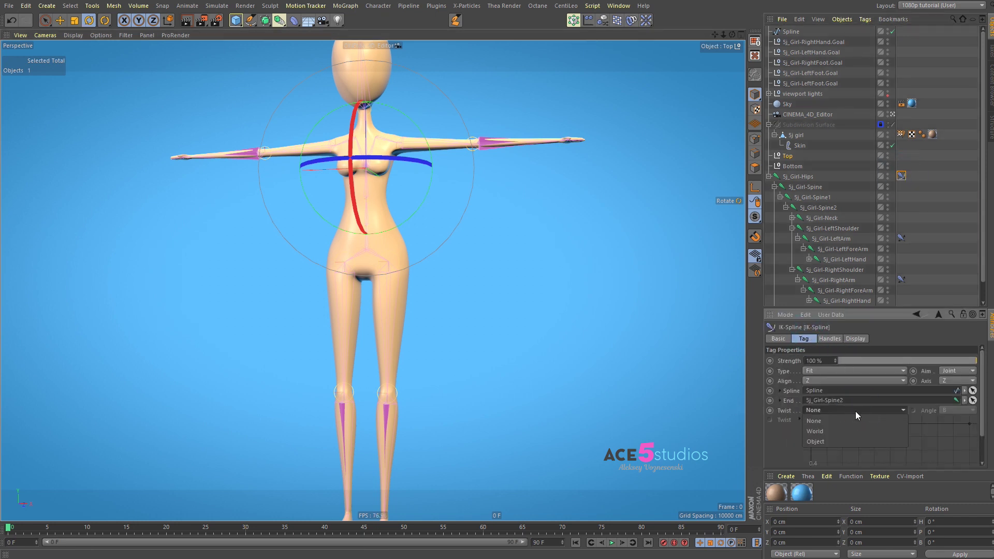
pyautogui.click(841, 442)
# Test the Object twist by rotating the Top null around different axes, and undo each rotation
pyautogui.moveTo(416, 164); pyautogui.dragTo(389, 167)
pyautogui.hotkey('ctrl', 'z')
pyautogui.moveTo(354, 208); pyautogui.dragTo(370, 122)
pyautogui.hotkey('ctrl', 'z')
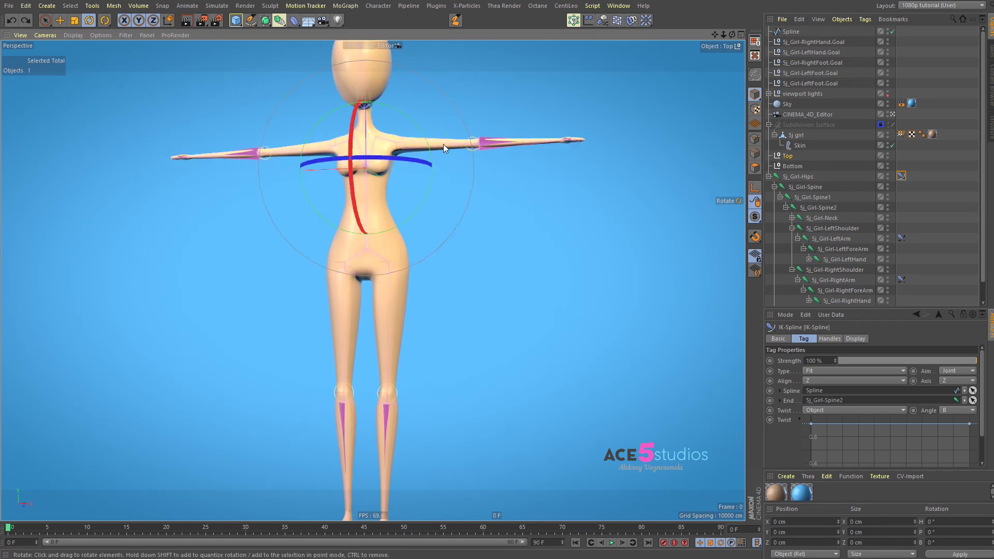
pyautogui.moveTo(439, 142); pyautogui.dragTo(426, 99)
pyautogui.moveTo(397, 201); pyautogui.dragTo(444, 143)
pyautogui.press('e')
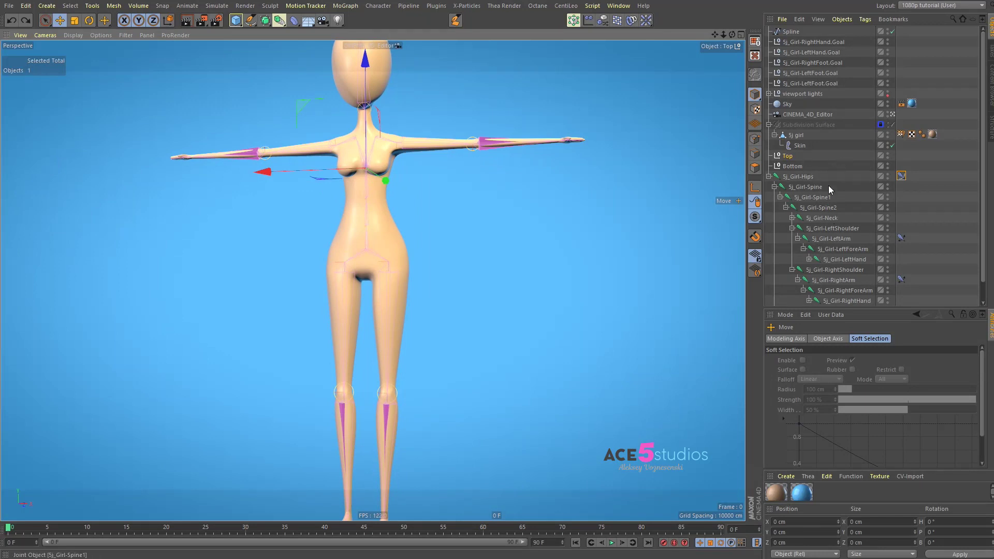
# Add a PSR constraint to the Sj_Girl-Spine2 joint with the Top null as its target
pyautogui.click(826, 207)
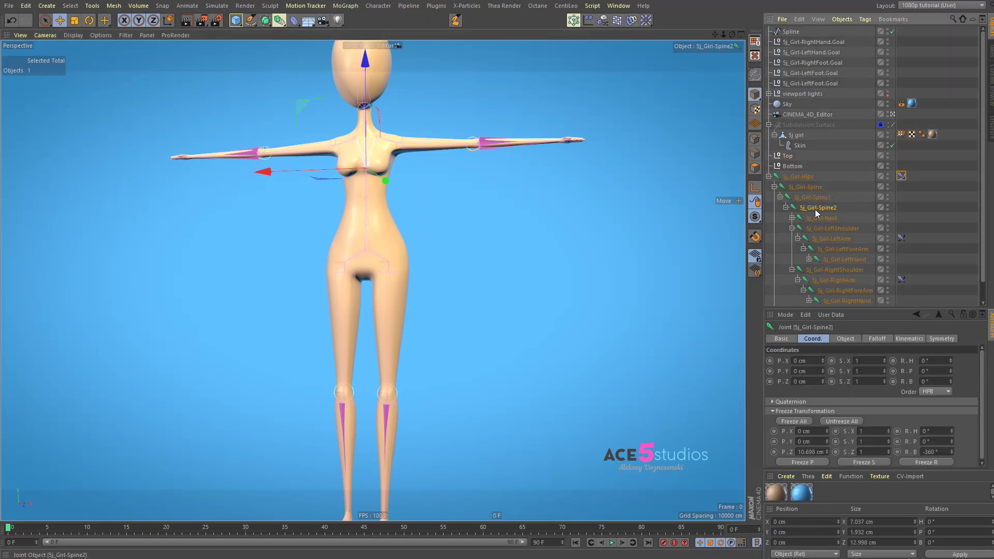
pyautogui.keyDown('ctrl'); pyautogui.click(789, 156); pyautogui.keyUp('ctrl')
pyautogui.hotkey('shift', 'c')
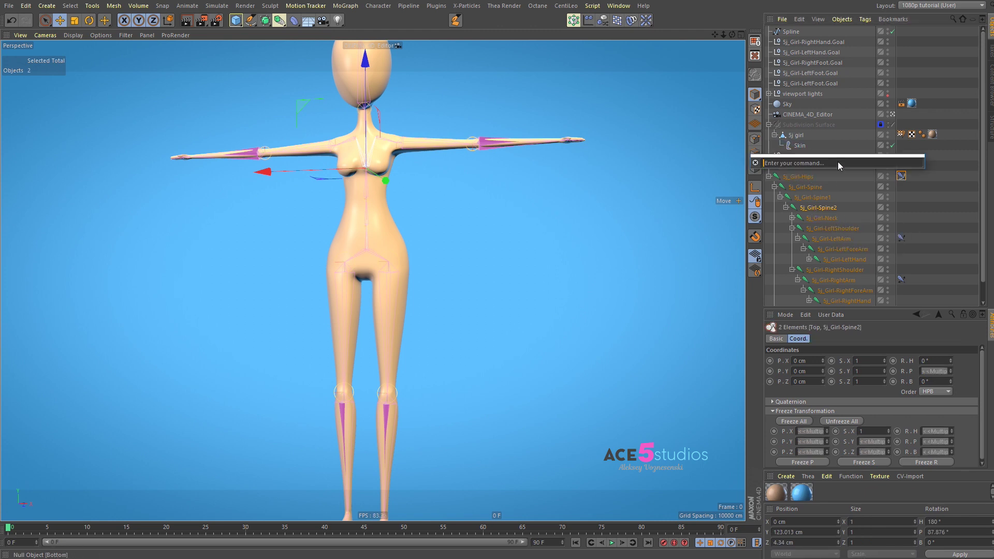
pyautogui.write('psr')
pyautogui.press('Return')
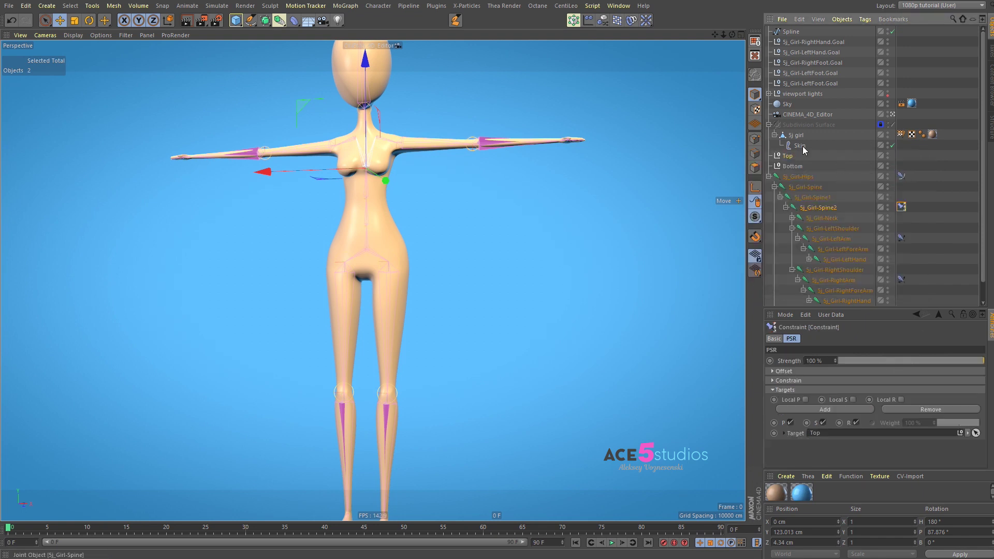
# Test the Spine2 constraint by moving and rotating the Top null, undoing both changes
pyautogui.click(788, 156)
pyautogui.moveTo(396, 197); pyautogui.dragTo(415, 146)
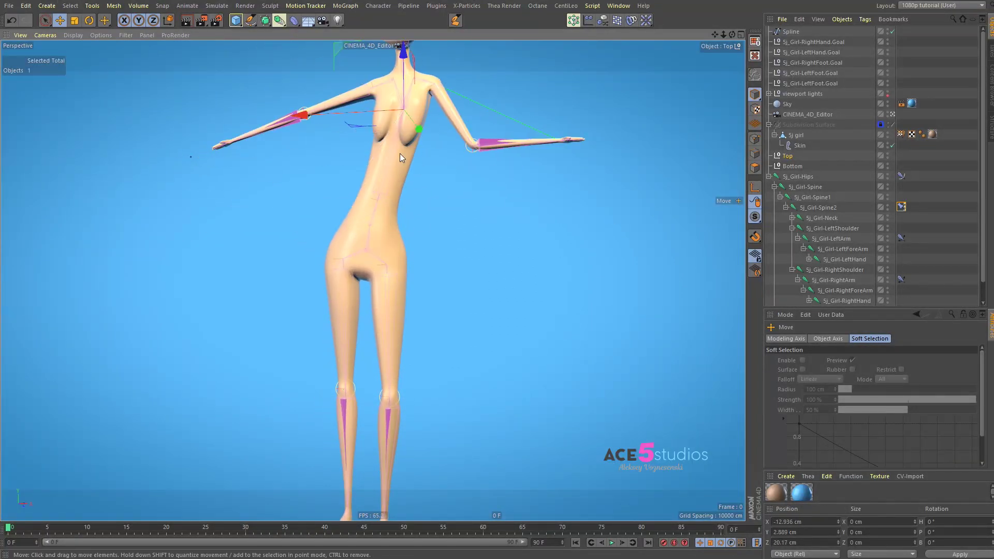
pyautogui.hotkey('ctrl', 'z')
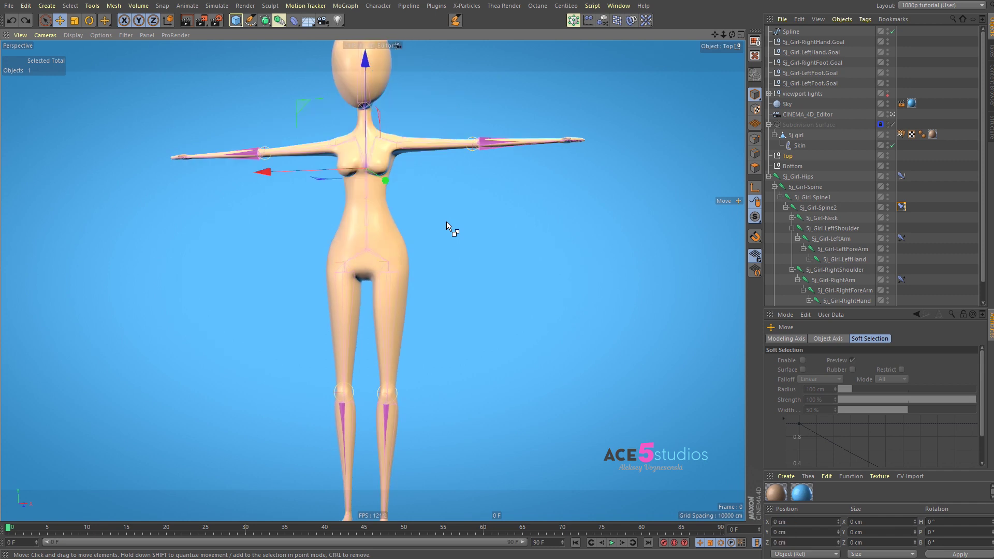
pyautogui.press('r')
pyautogui.moveTo(275, 166); pyautogui.dragTo(442, 169)
pyautogui.hotkey('ctrl', 'z')
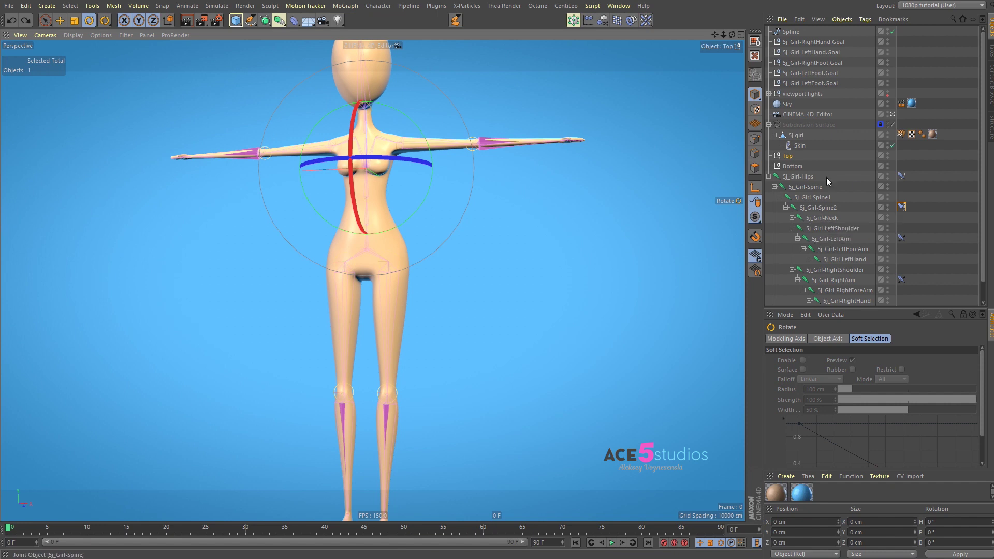
# Turn off position (P) in the Spine2 PSR constraint, and test the Top null with temporary transforms that are undone
pyautogui.click(901, 206)
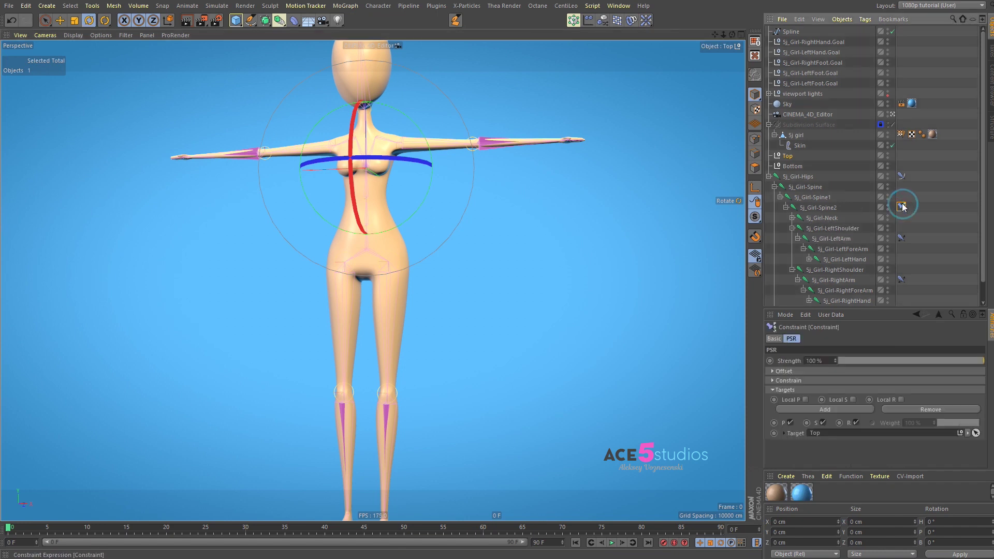
pyautogui.click(790, 422)
pyautogui.press('e')
pyautogui.moveTo(436, 72); pyautogui.dragTo(282, 173)
pyautogui.hotkey('ctrl', 'z')
pyautogui.press('r')
pyautogui.hotkey('ctrl', 'z')
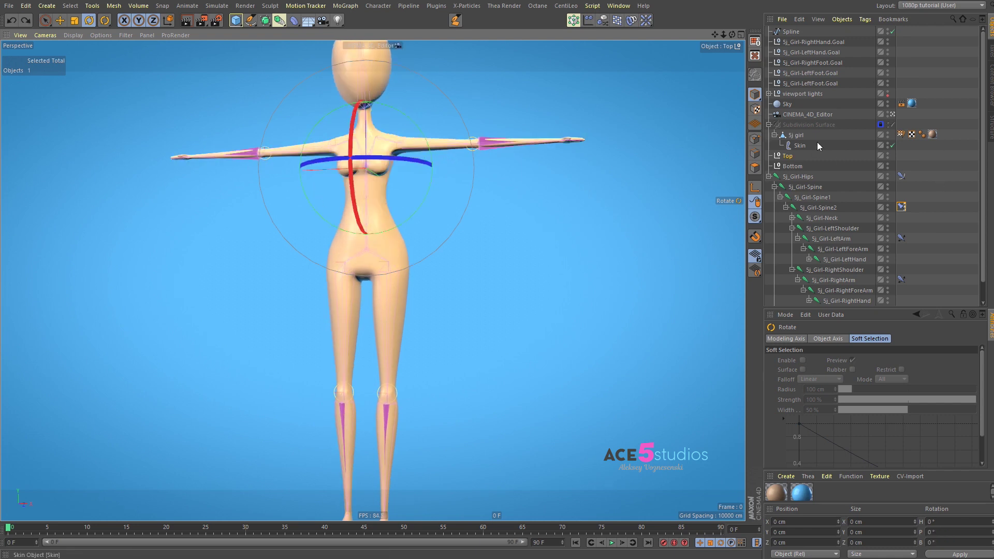
# Add a PSR constraint to the Sj_Girl-Hips joint targeting the Bottom null, with position (P) turned off
pyautogui.click(798, 176)
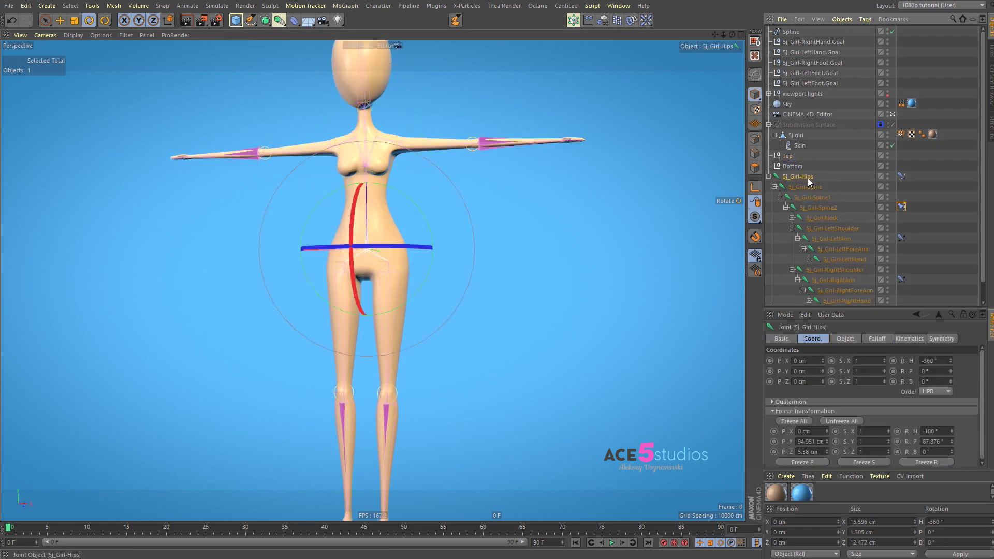
pyautogui.keyDown('ctrl'); pyautogui.click(793, 166); pyautogui.keyUp('ctrl')
pyautogui.hotkey('shift', 'c')
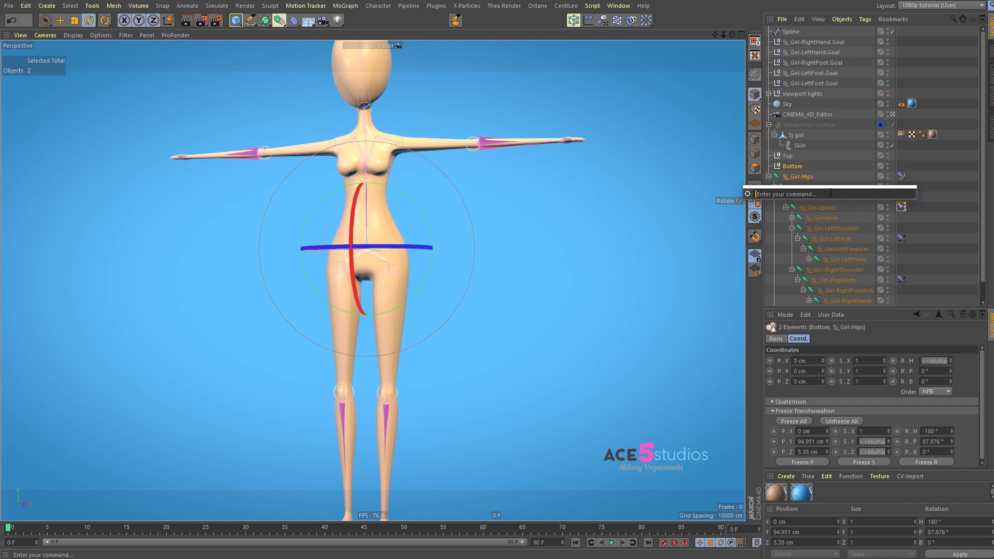
pyautogui.write('psr co')
pyautogui.press('Return')
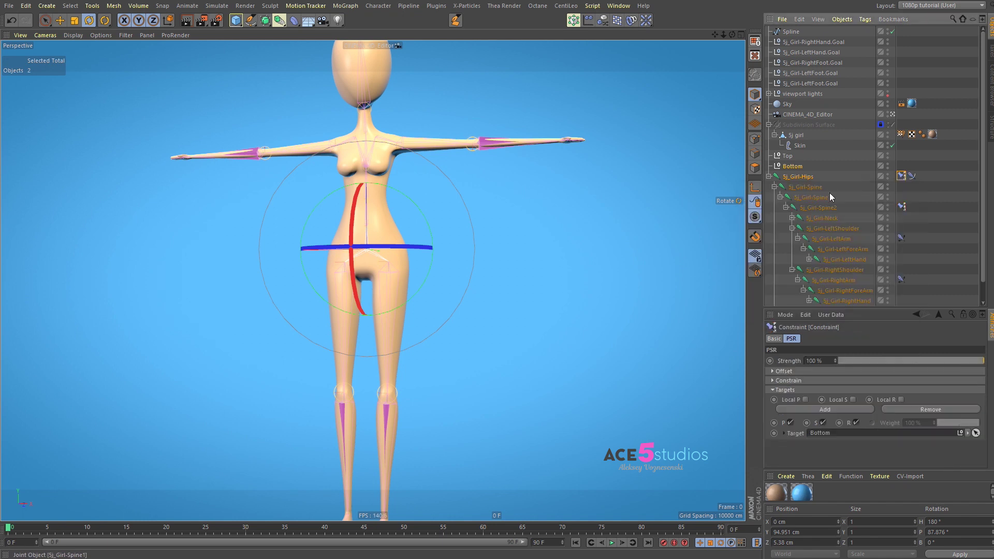
pyautogui.click(789, 422)
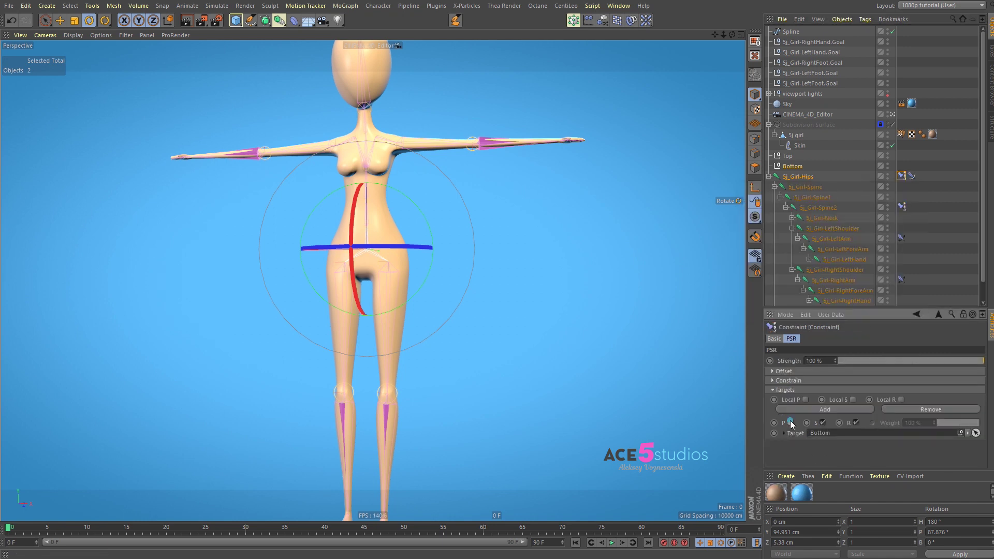
pyautogui.click(850, 161)
# Test the hips constraint by moving and rotating the Bottom null, and restore its original pose
pyautogui.click(787, 167)
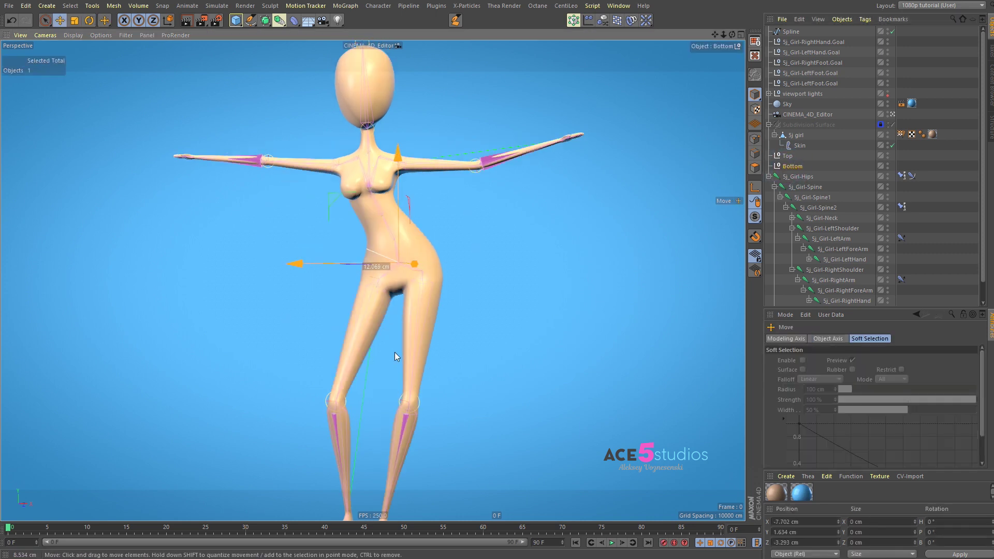
pyautogui.moveTo(412, 358); pyautogui.dragTo(332, 342)
pyautogui.press('u')
pyautogui.press('r')
pyautogui.press('r')
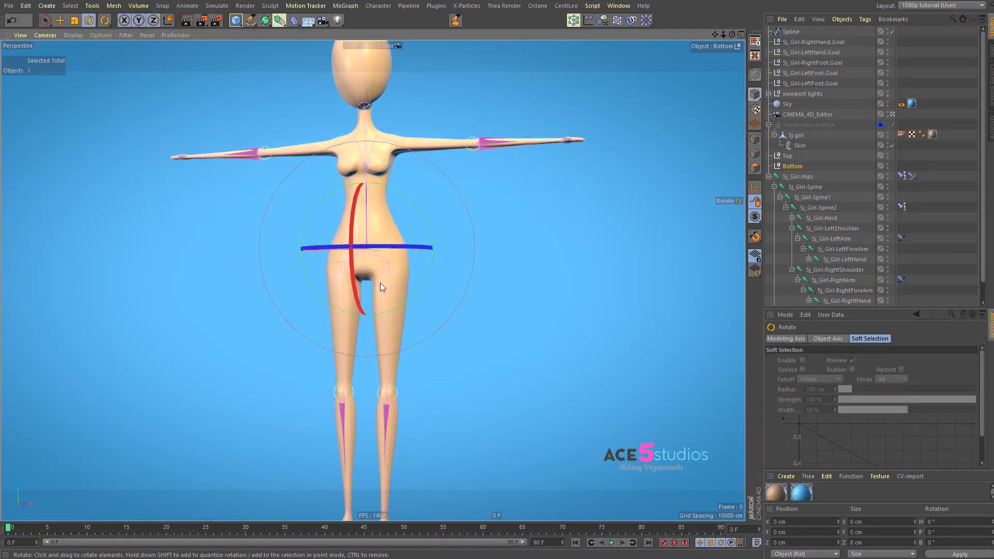
pyautogui.moveTo(378, 290); pyautogui.dragTo(383, 258)
pyautogui.hotkey('ctrl', 'z')
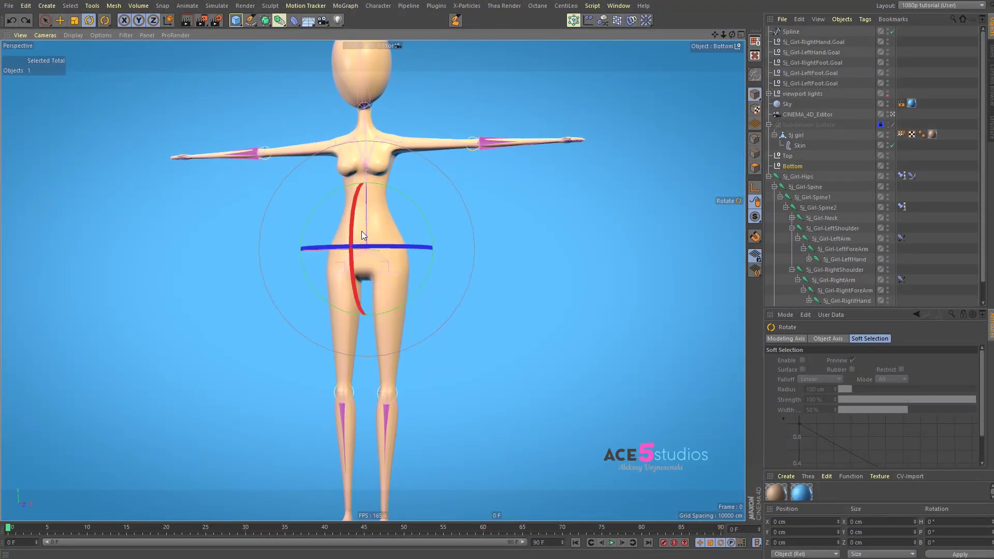
# Display the Top and Bottom nulls as circles and enlarge their radius into wide rings around the body
pyautogui.keyDown('ctrl'); pyautogui.click(787, 156); pyautogui.keyUp('ctrl')
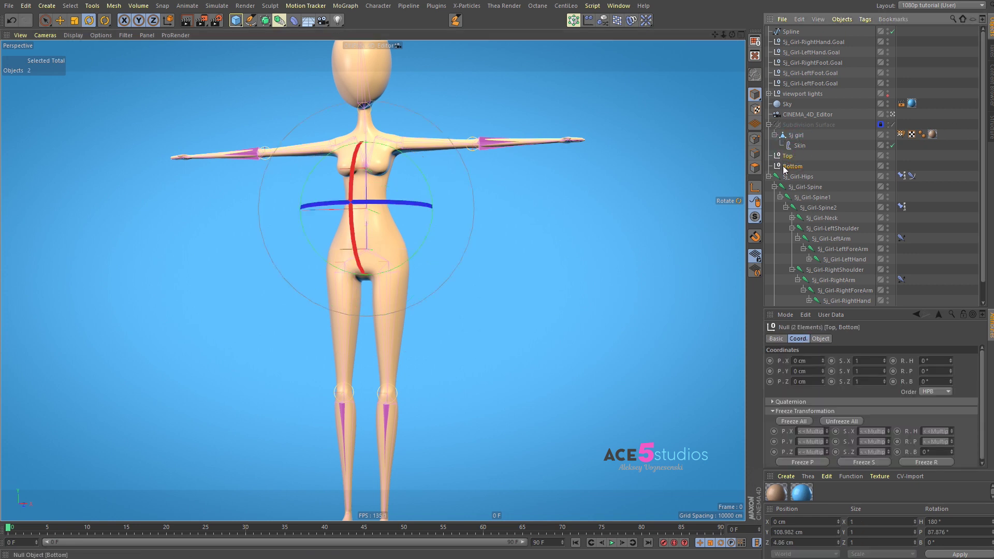
pyautogui.click(820, 339)
pyautogui.click(823, 360)
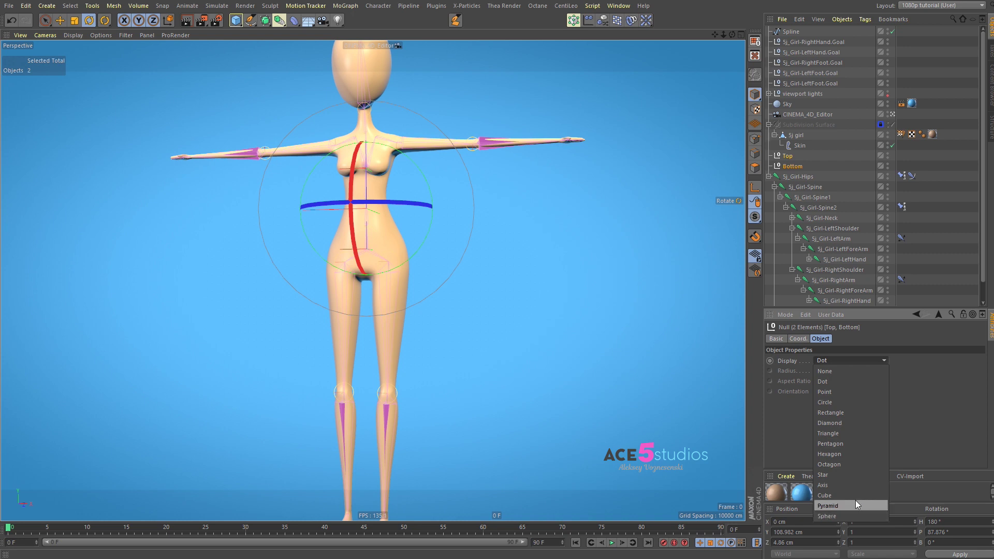
pyautogui.click(855, 402)
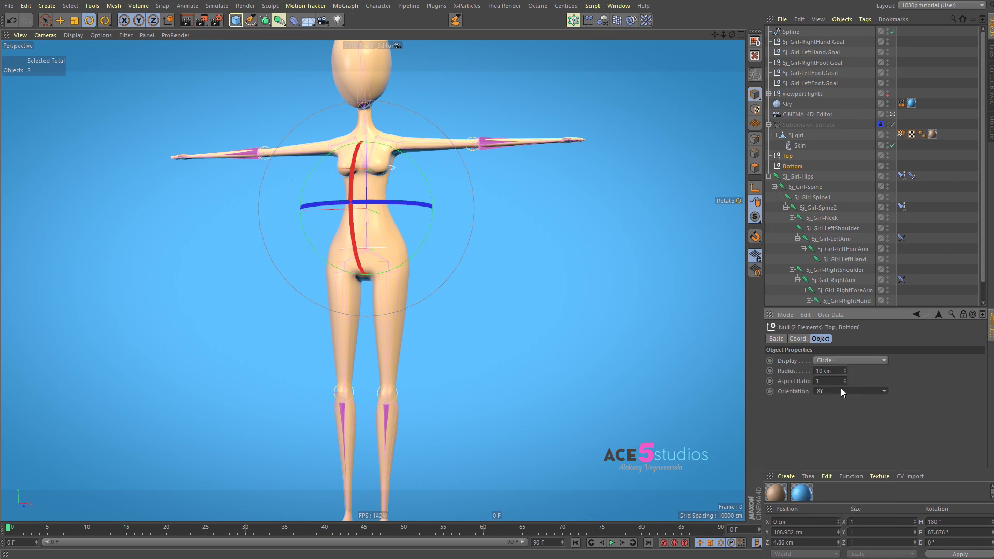
pyautogui.moveTo(844, 371); pyautogui.dragTo(845, 353)
pyautogui.scroll(1, 837, 393)
pyautogui.click(847, 150)
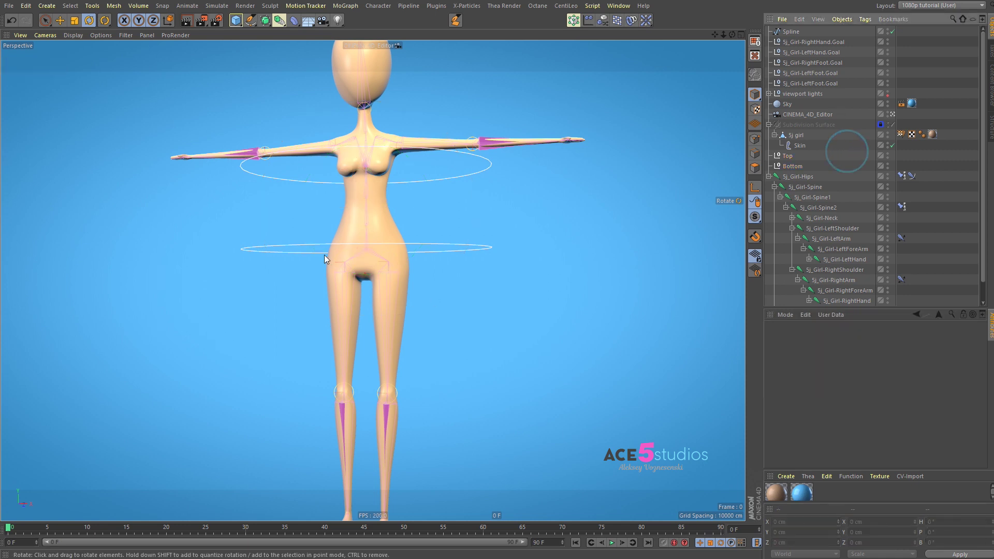
pyautogui.keyDown('alt'); pyautogui.moveTo(346, 233); pyautogui.dragTo(411, 253); pyautogui.keyUp('alt')
pyautogui.click(447, 171)
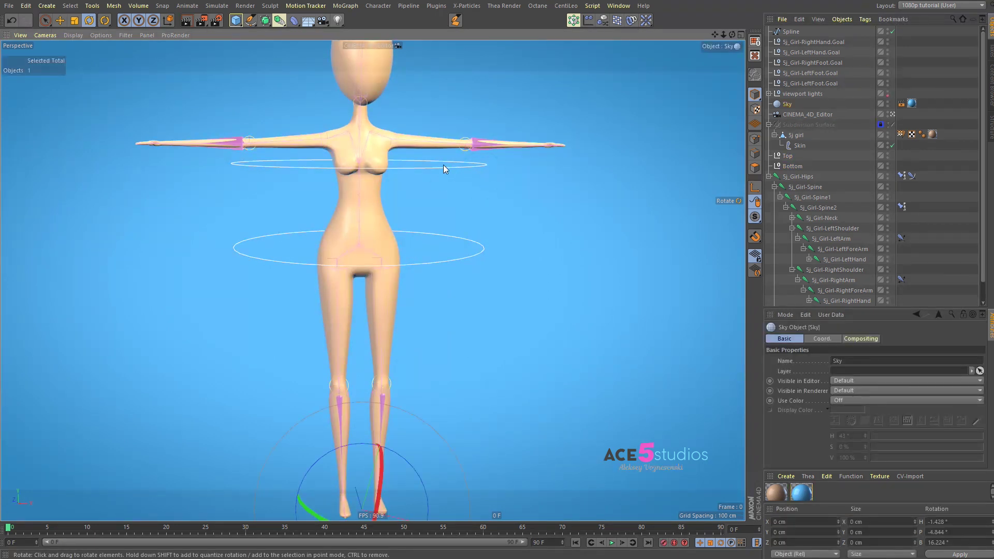
pyautogui.click(830, 163)
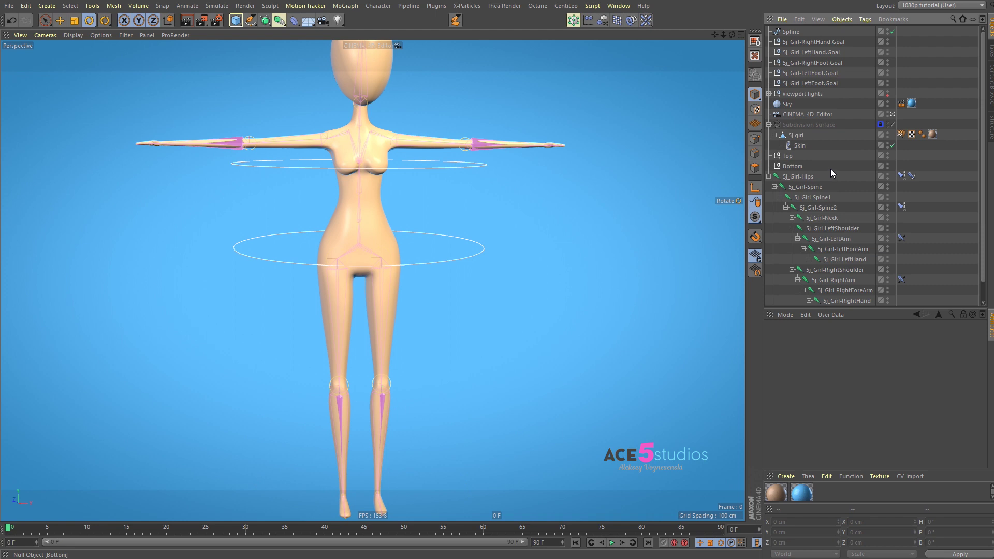
# Test the Top null controller by moving it and rotating it around different axes, undoing each transform
pyautogui.click(788, 157)
pyautogui.press('e')
pyautogui.moveTo(327, 237); pyautogui.dragTo(293, 165)
pyautogui.hotkey('ctrl', 'z')
pyautogui.press('r')
pyautogui.hotkey('ctrl', 'z')
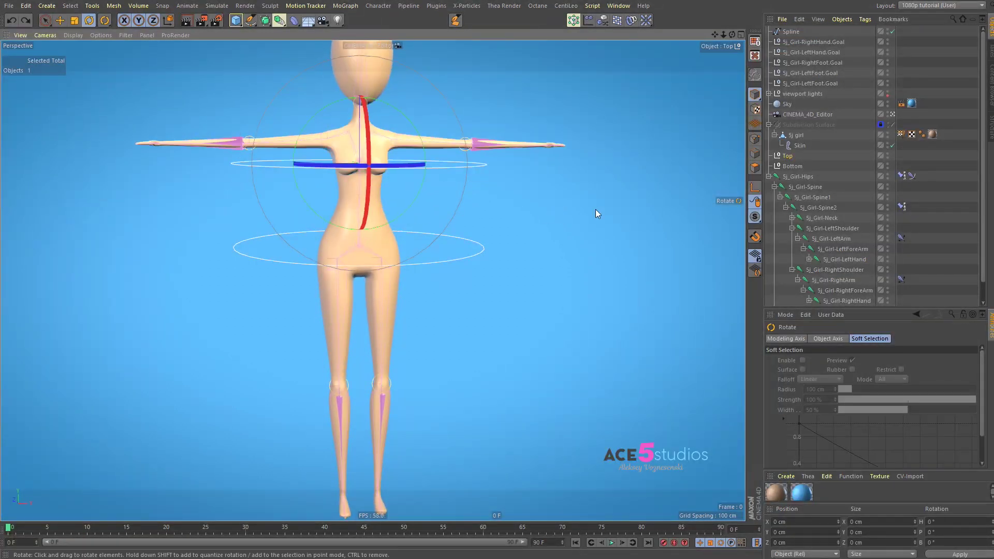
pyautogui.keyDown('alt'); pyautogui.moveTo(331, 197); pyautogui.dragTo(298, 193); pyautogui.keyUp('alt')
pyautogui.moveTo(379, 163); pyautogui.dragTo(430, 174)
pyautogui.hotkey('ctrl', 'z')
pyautogui.moveTo(347, 135); pyautogui.dragTo(368, 90)
pyautogui.hotkey('ctrl', 'z')
# Set the IK-Spline tag's strength on Sj_Girl-Hips to 0 % and try a test rotation in the viewport, undoing it
pyautogui.click(911, 176)
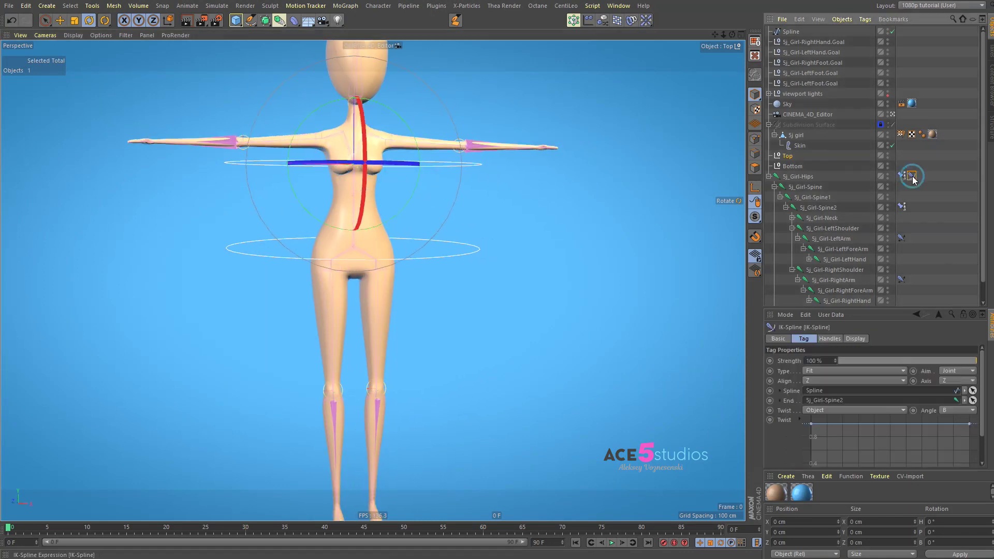
pyautogui.moveTo(952, 361); pyautogui.dragTo(828, 361)
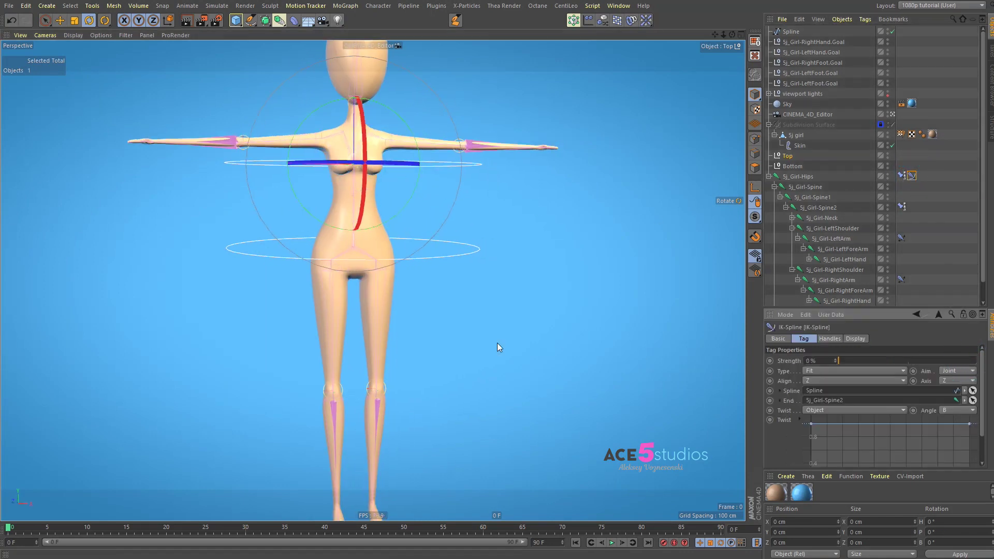
pyautogui.press('e')
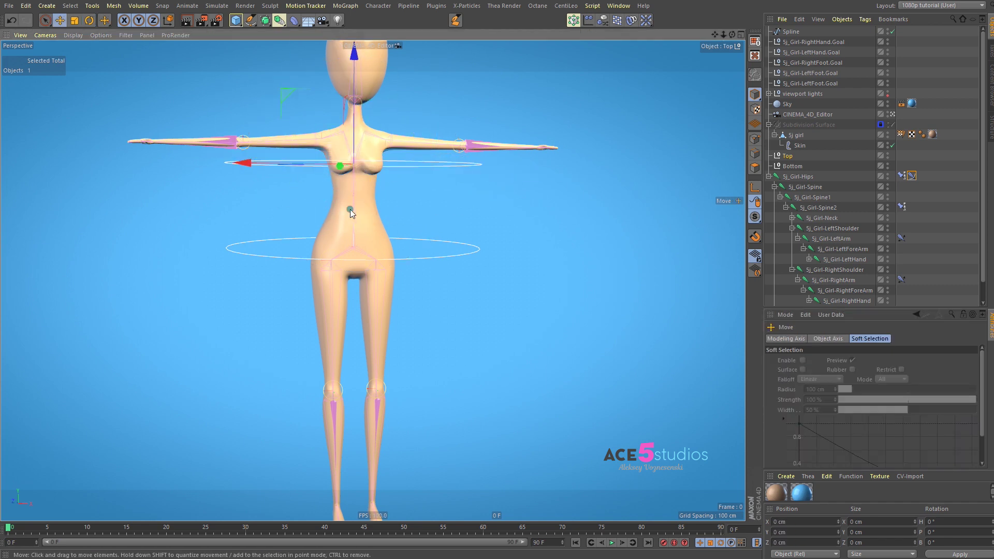
pyautogui.click(350, 210)
pyautogui.click(352, 211)
pyautogui.press('r')
pyautogui.moveTo(462, 187)
pyautogui.mouseDown()
pyautogui.moveTo(392, 151)
pyautogui.moveTo(451, 173)
pyautogui.mouseUp()
pyautogui.hotkey('ctrl', 'z')
pyautogui.click(480, 165)
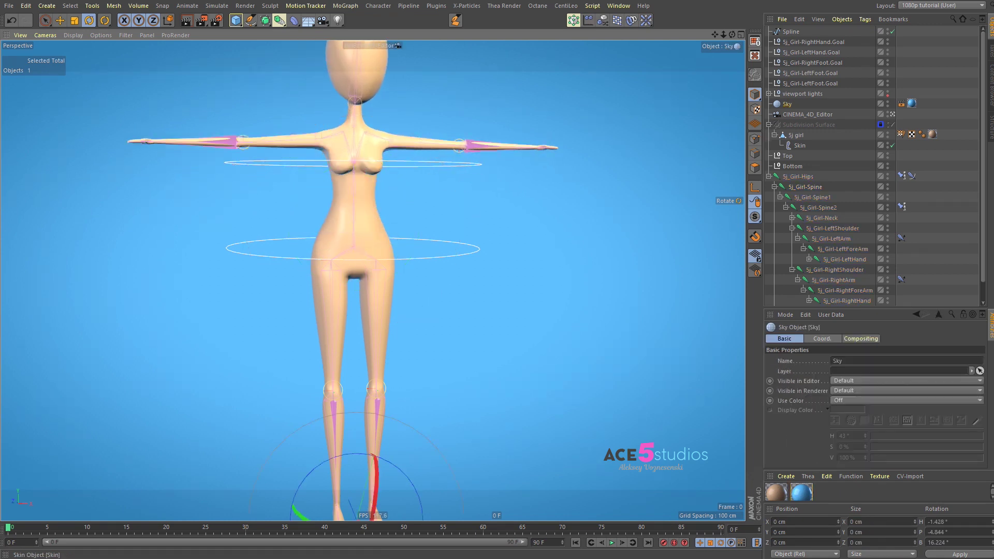
# Restore the IK-Spline tag's strength to 100 % and review the PSR constraint tags on the hips and Spine2 joints
pyautogui.click(912, 176)
pyautogui.moveTo(837, 359); pyautogui.dragTo(992, 365)
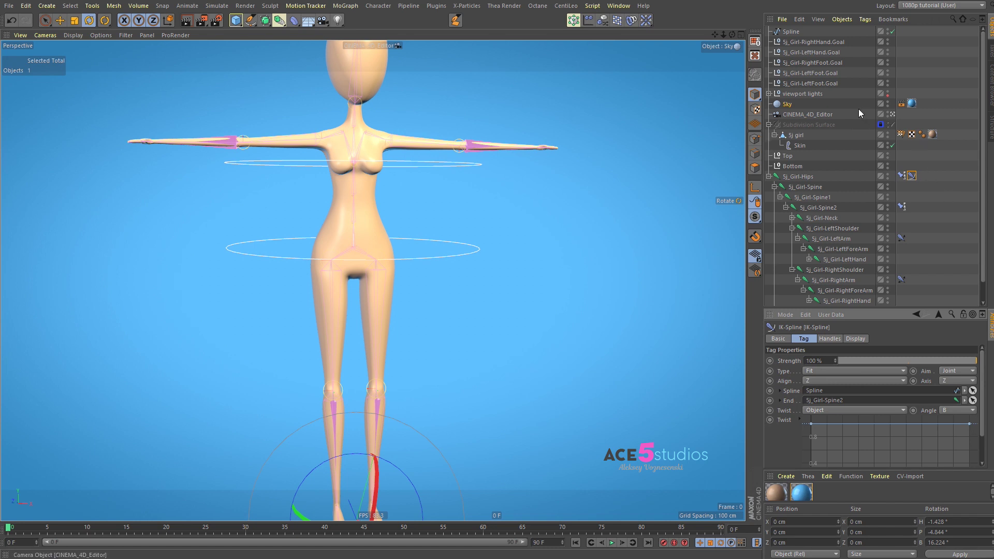
pyautogui.click(902, 177)
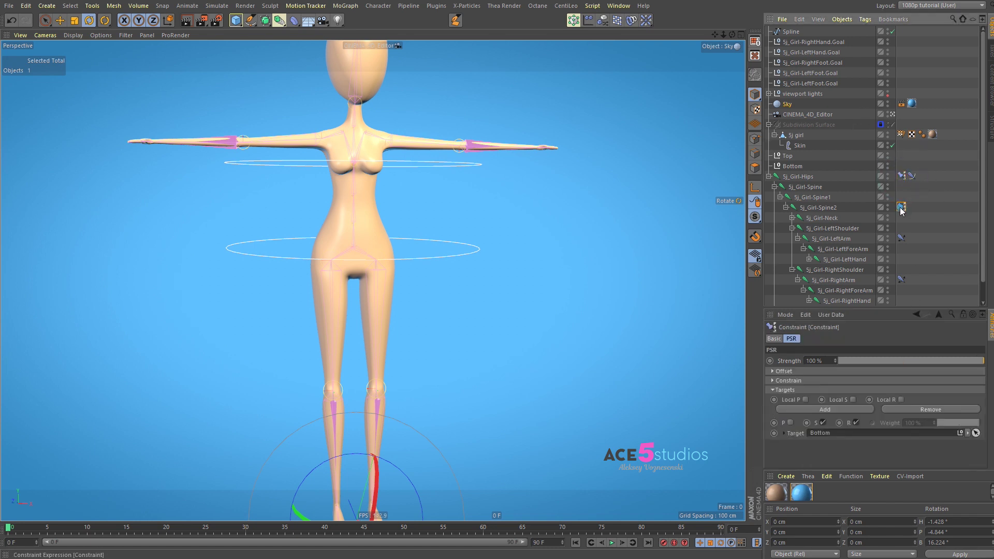
pyautogui.click(911, 176)
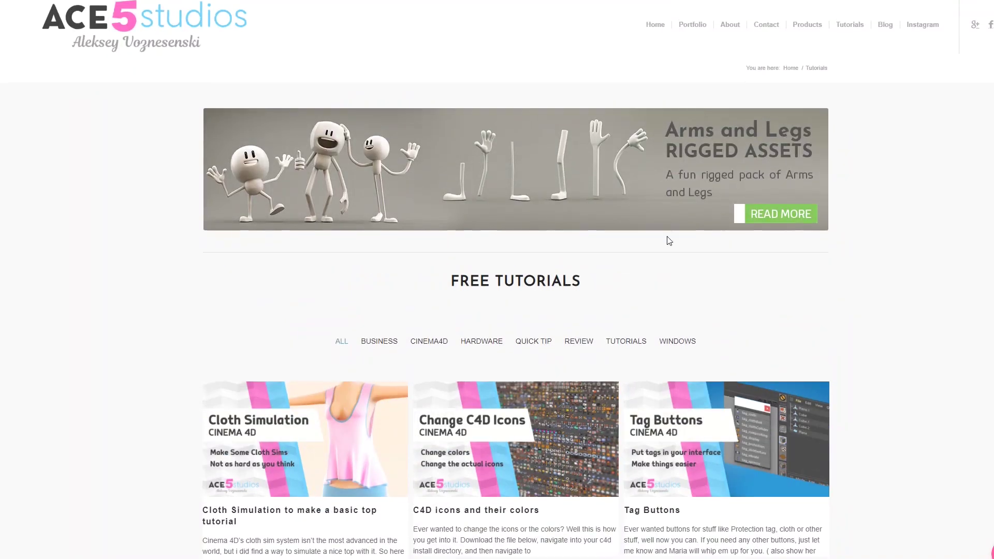
# Switch to the ACE5studios website and look through its tutorials and the free and premium Cinema 4D rigs
pyautogui.scroll(-5, 668, 238)
pyautogui.scroll(-3, 672, 234)
pyautogui.scroll(7, 671, 234)
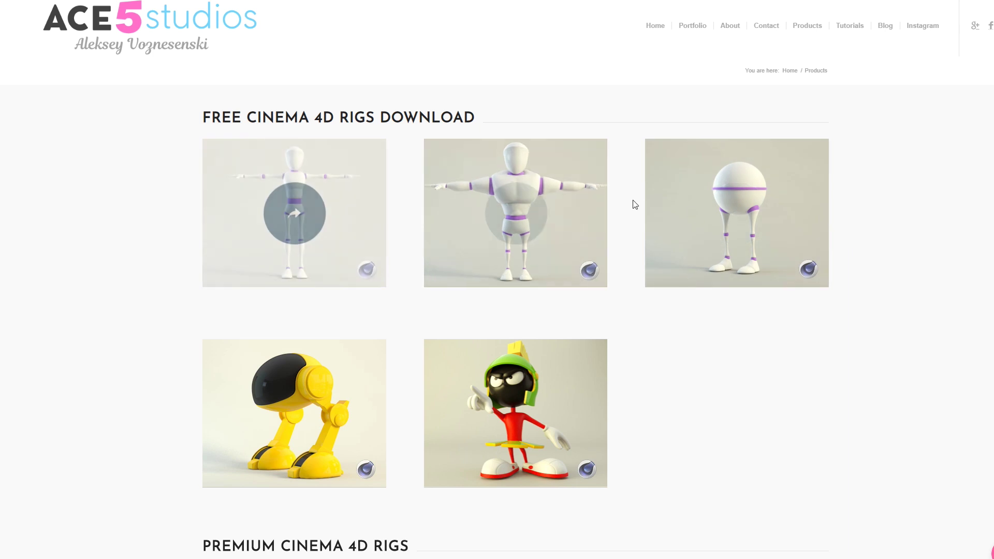
pyautogui.scroll(-7, 754, 236)
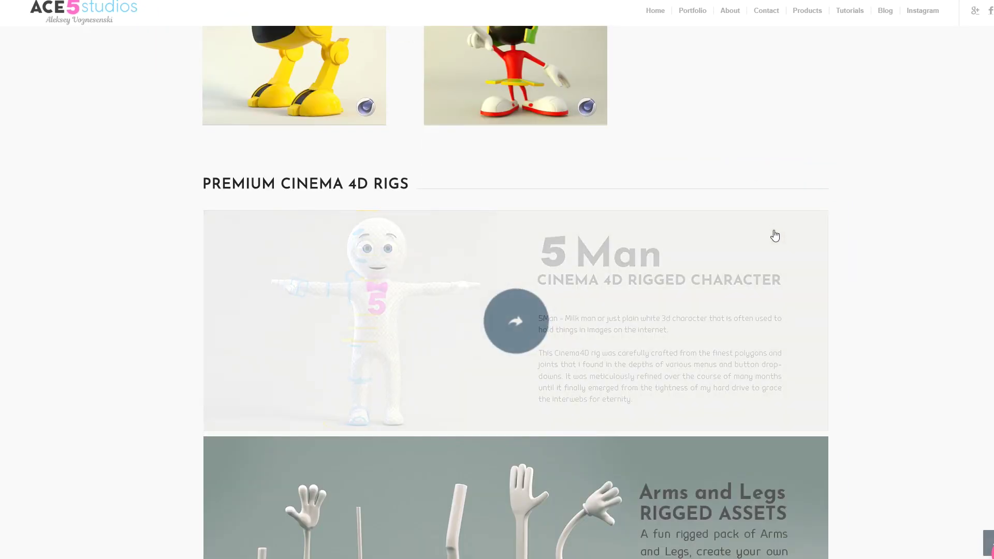
pyautogui.scroll(-2, 668, 172)
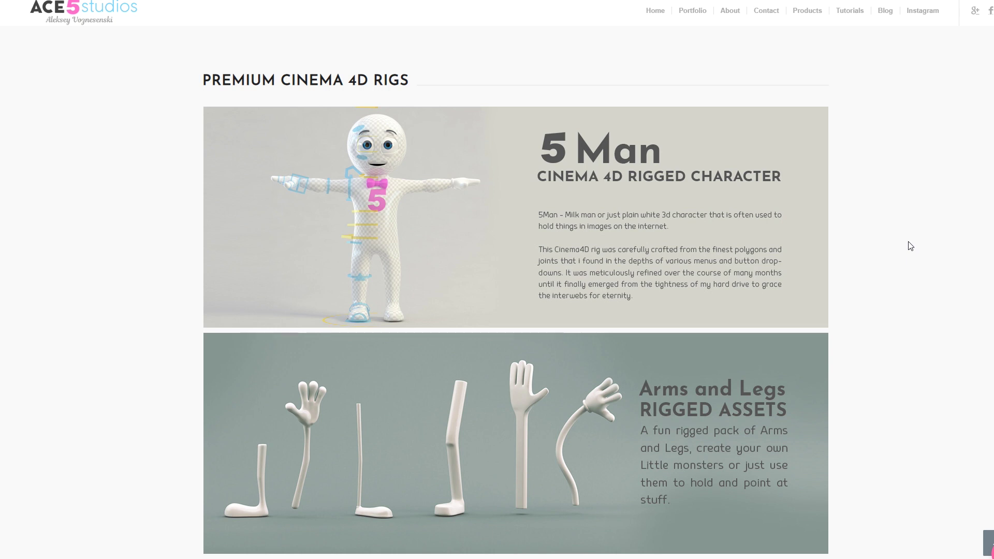
pyautogui.scroll(-6, 910, 246)
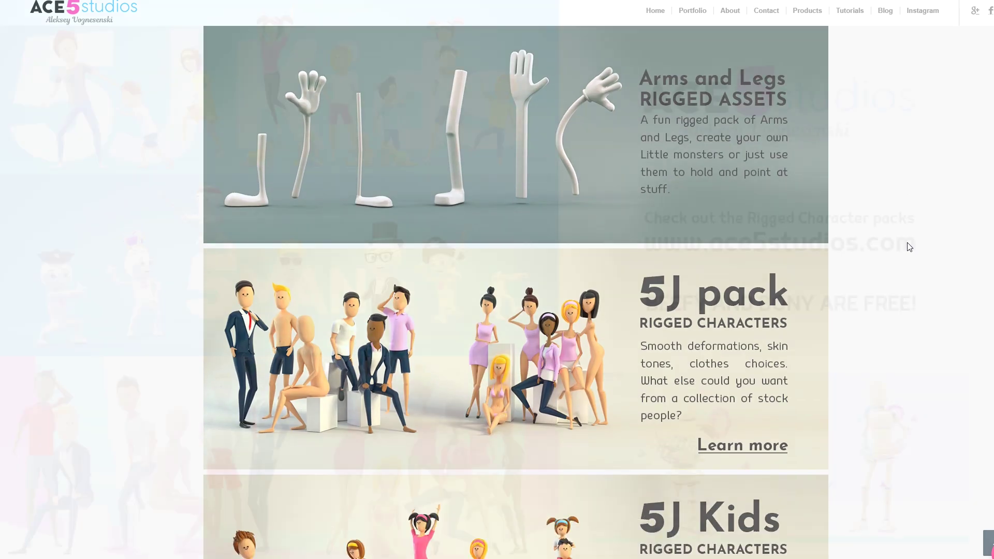